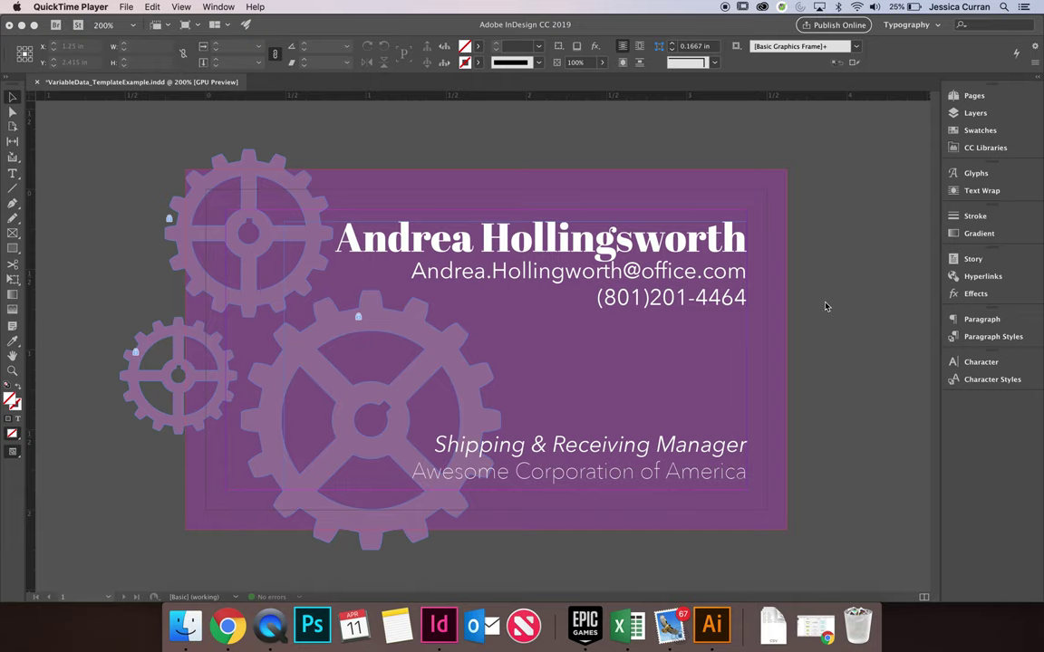
# Bring InDesign forward and select the purple gear card's contact-details text frame
pyautogui.click(650, 253)
pyautogui.click(672, 243)
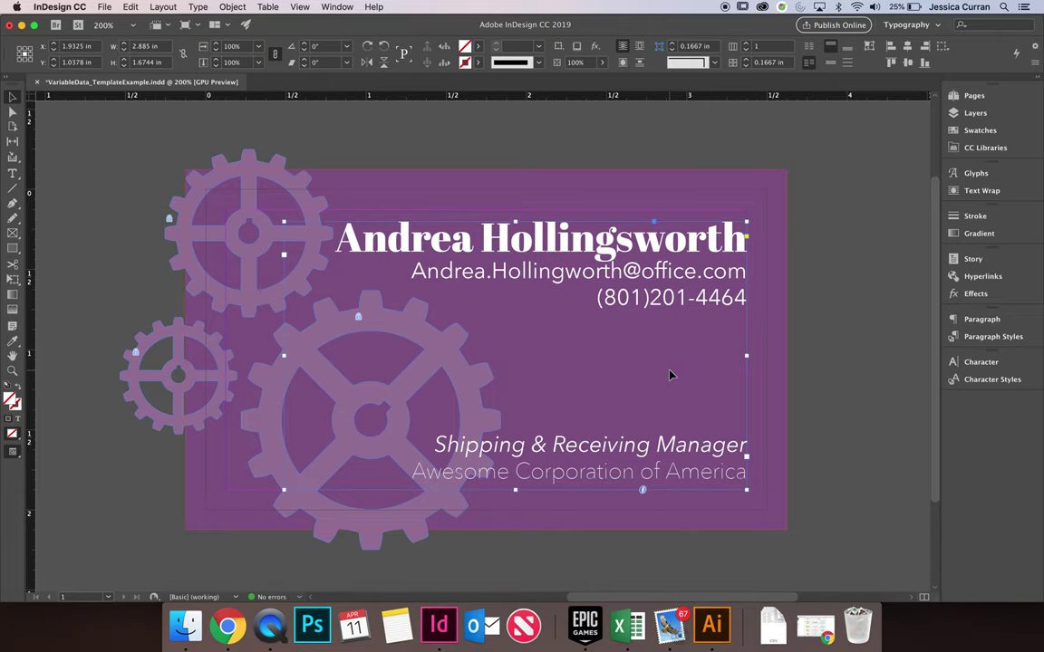
# Open the VariableData_SampleSpreadsheet workbook from Excel's recent workbooks
pyautogui.click(625, 626)
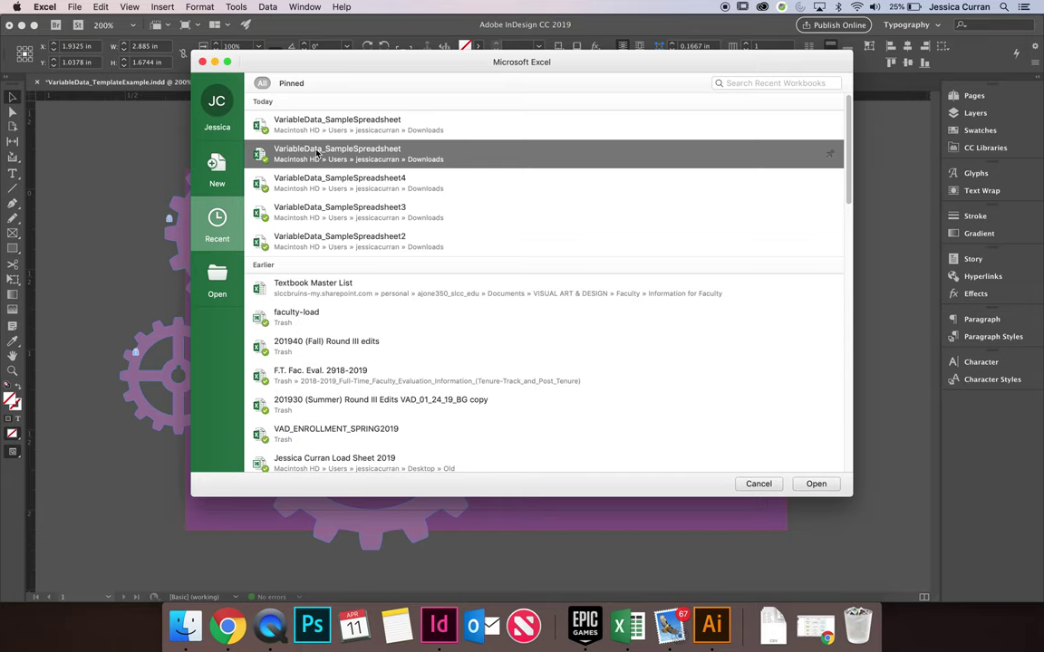
pyautogui.click(815, 483)
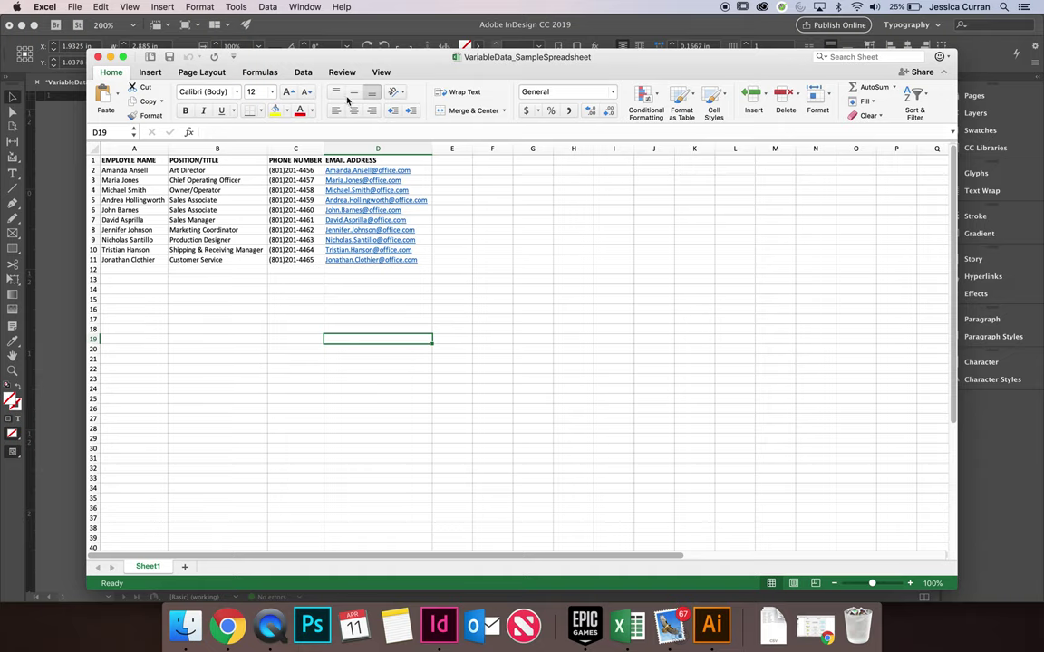
# Save a copy of the employee spreadsheet to Downloads in the selected file format
pyautogui.click(77, 6)
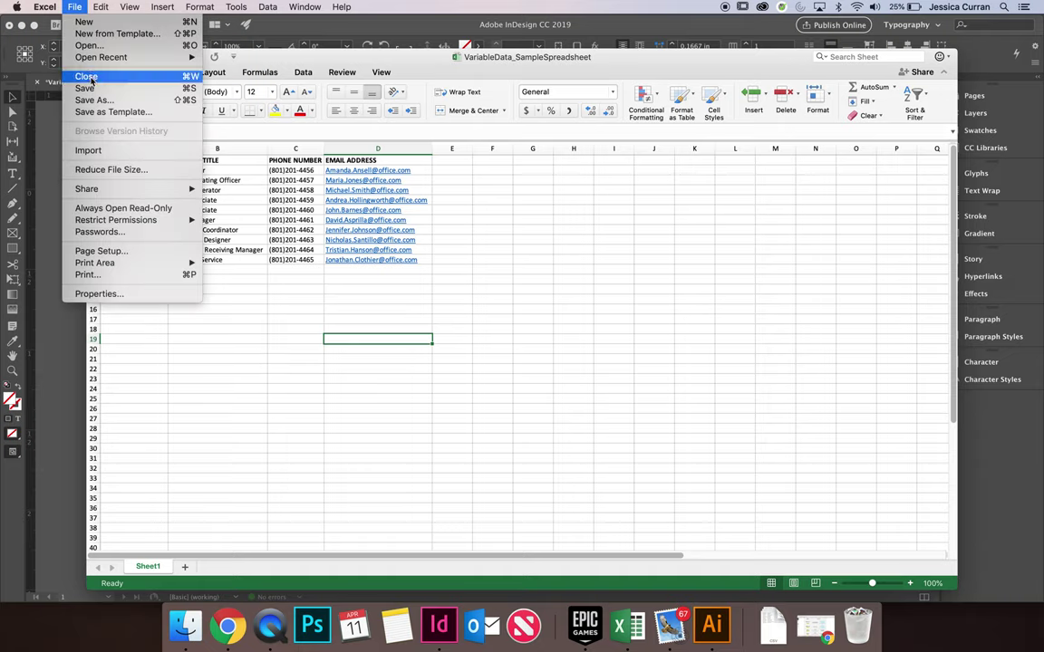
pyautogui.click(98, 93)
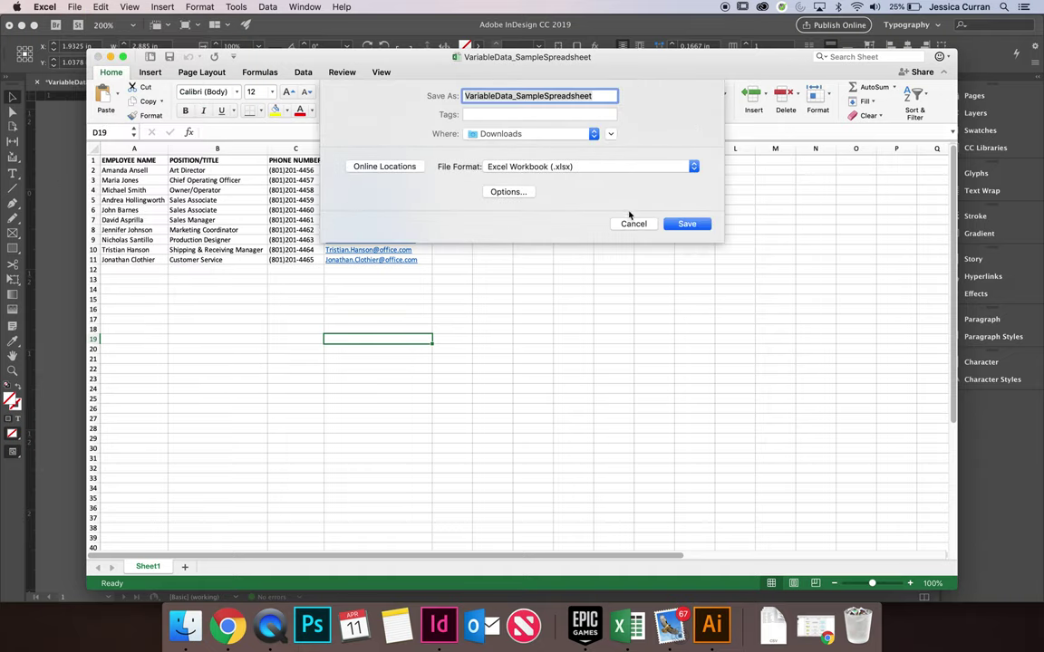
pyautogui.click(611, 134)
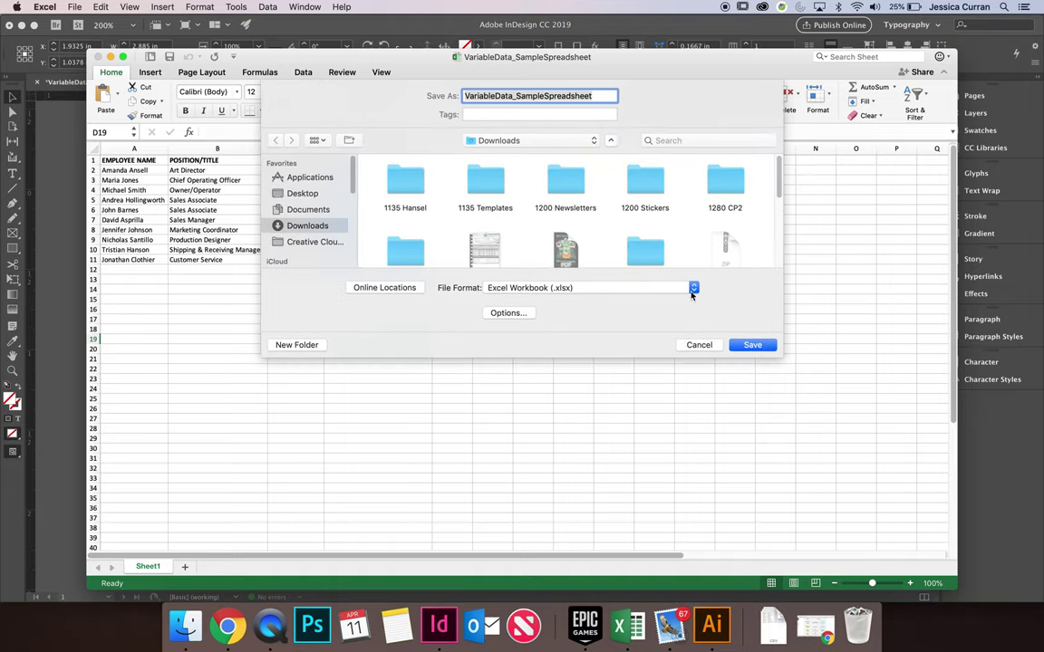
pyautogui.click(693, 288)
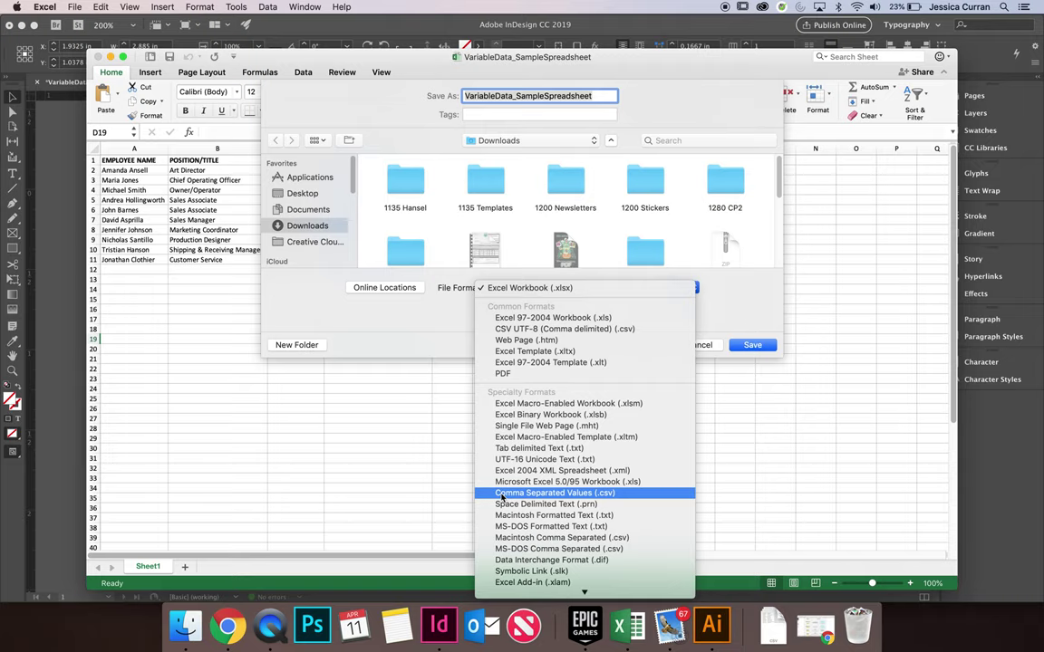
pyautogui.click(419, 332)
pyautogui.click(736, 348)
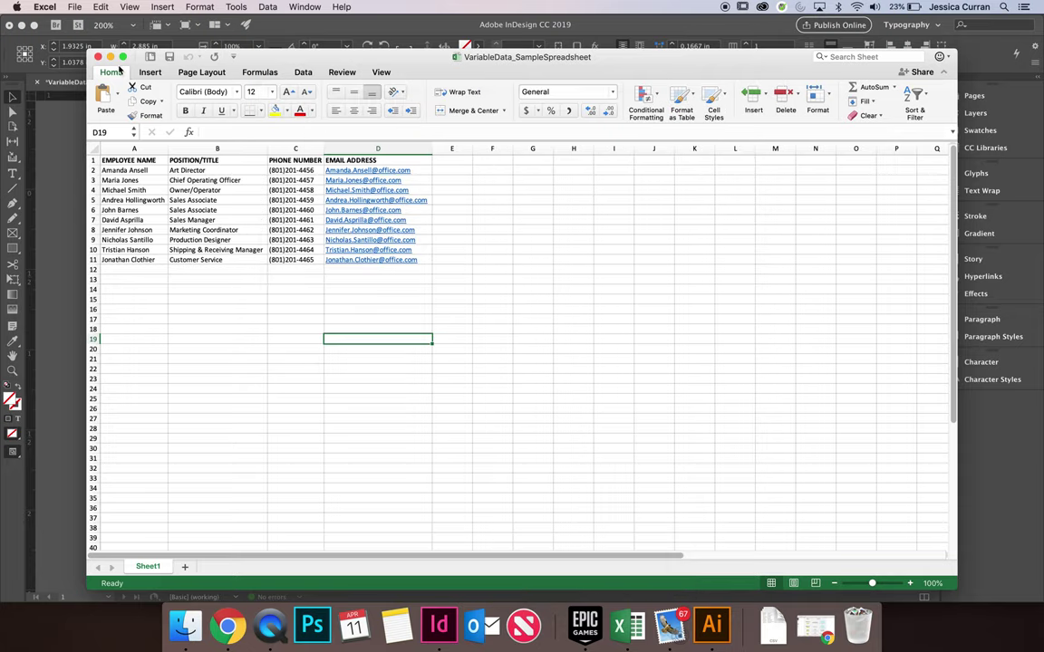
pyautogui.click(98, 57)
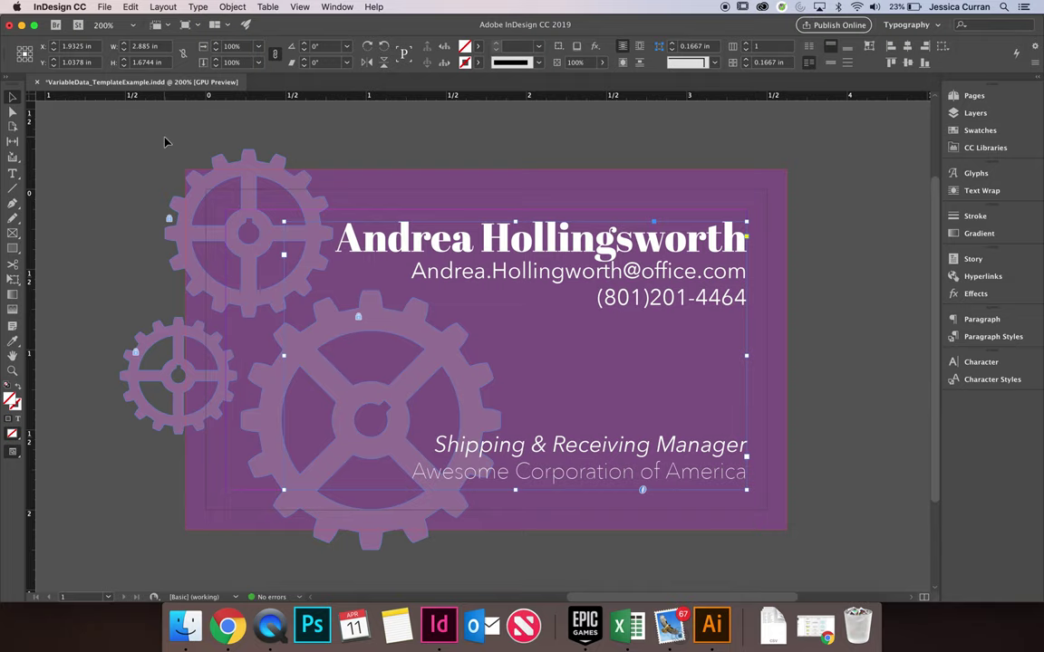
pyautogui.click(331, 142)
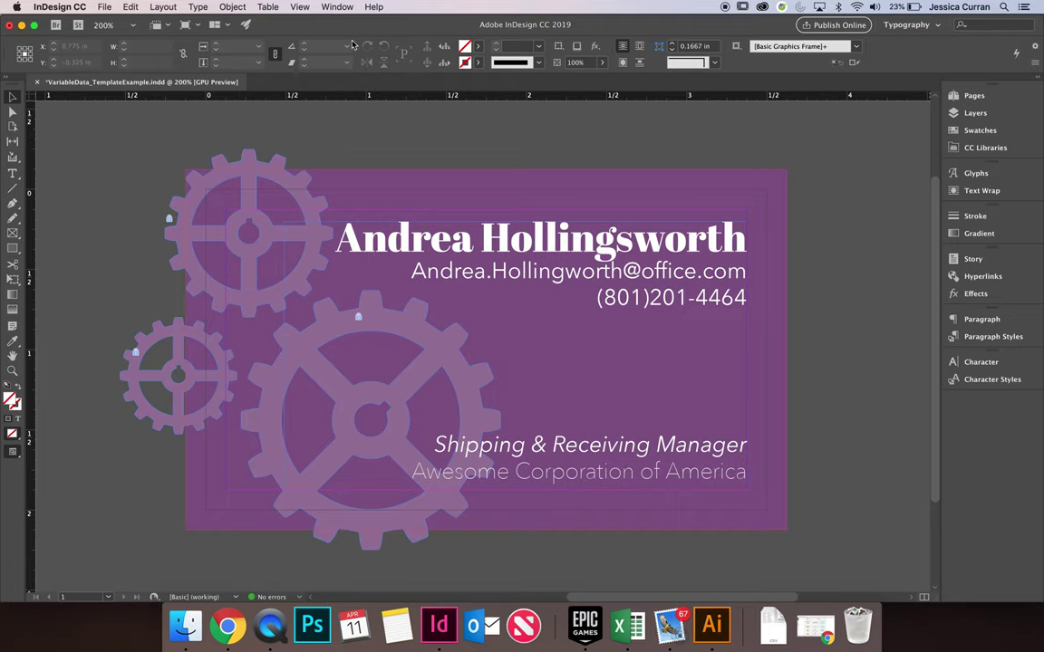
# Open the Data Merge panel from Window > Utilities, move it higher, and show its options menu
pyautogui.click(336, 7)
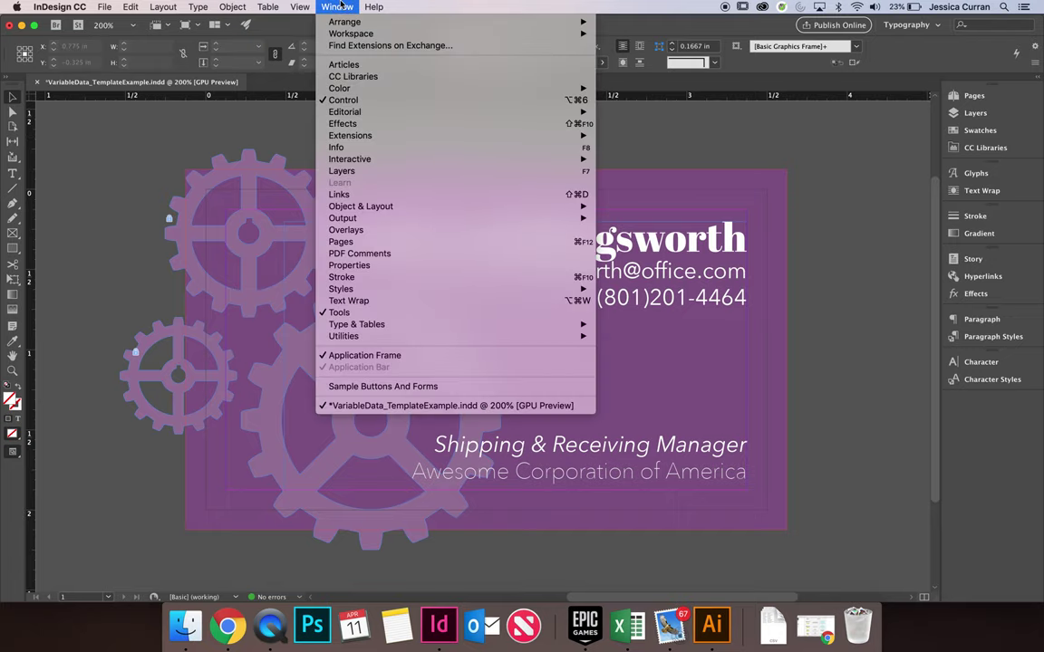
pyautogui.moveTo(404, 335)
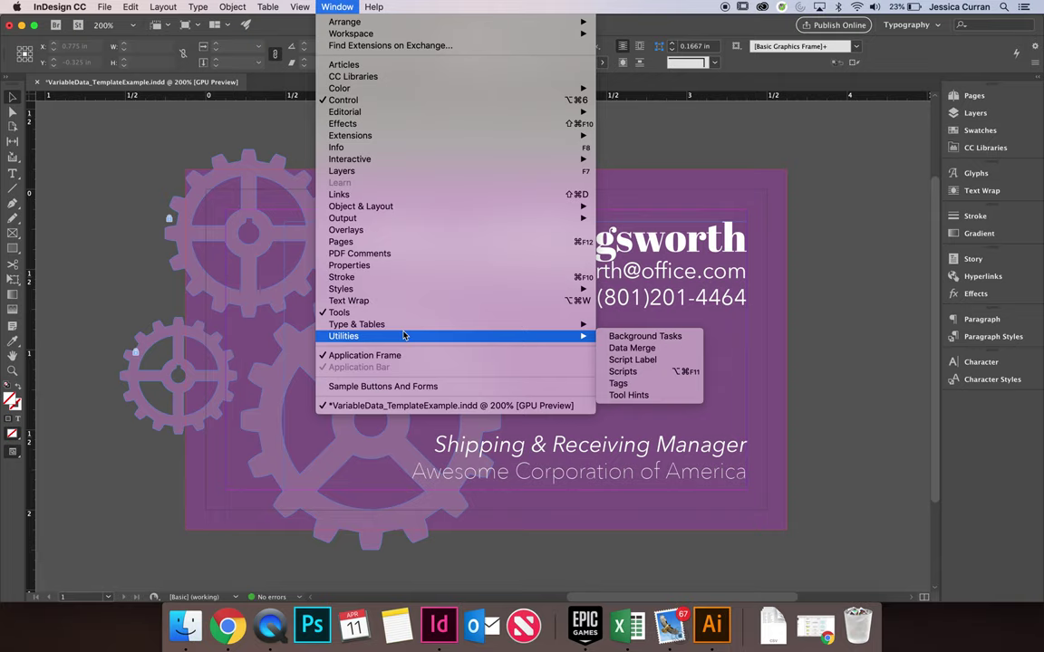
pyautogui.click(640, 349)
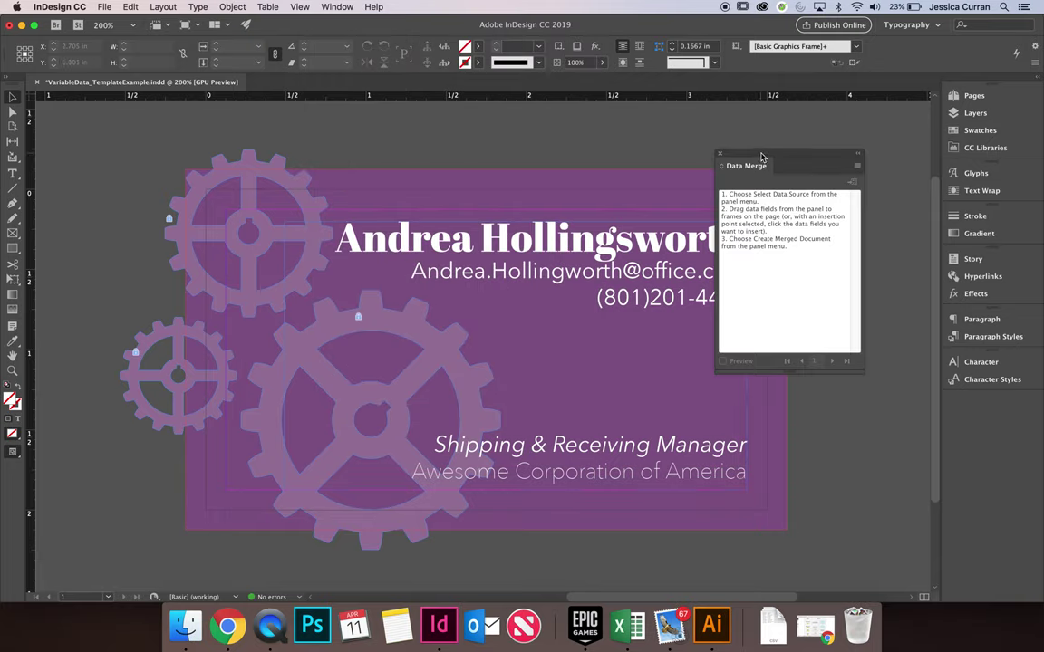
pyautogui.moveTo(761, 155); pyautogui.dragTo(747, 134)
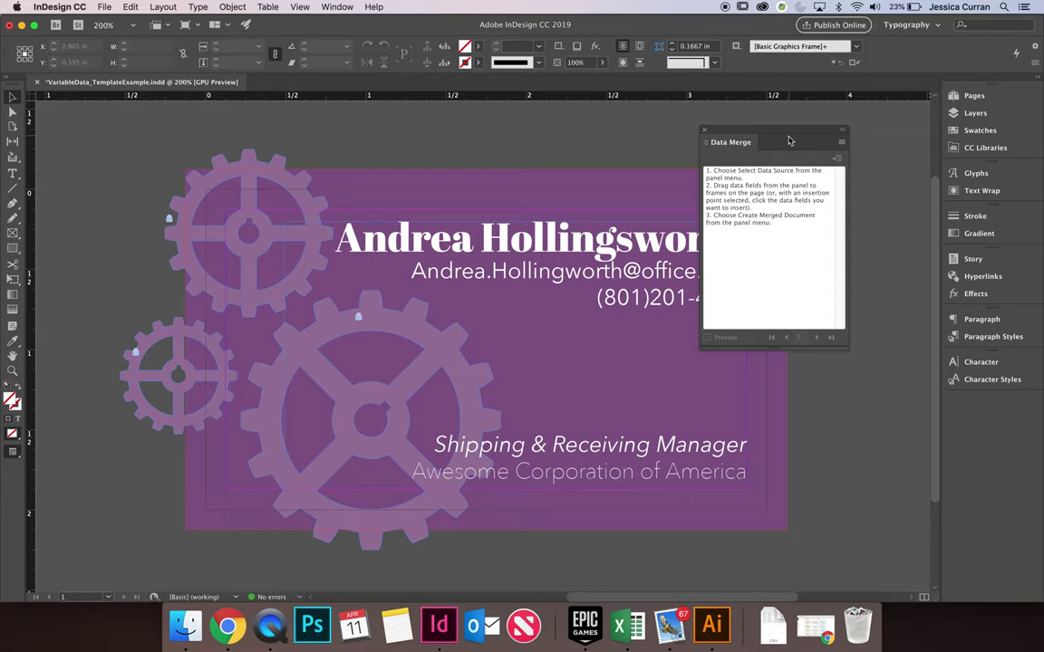
pyautogui.click(841, 143)
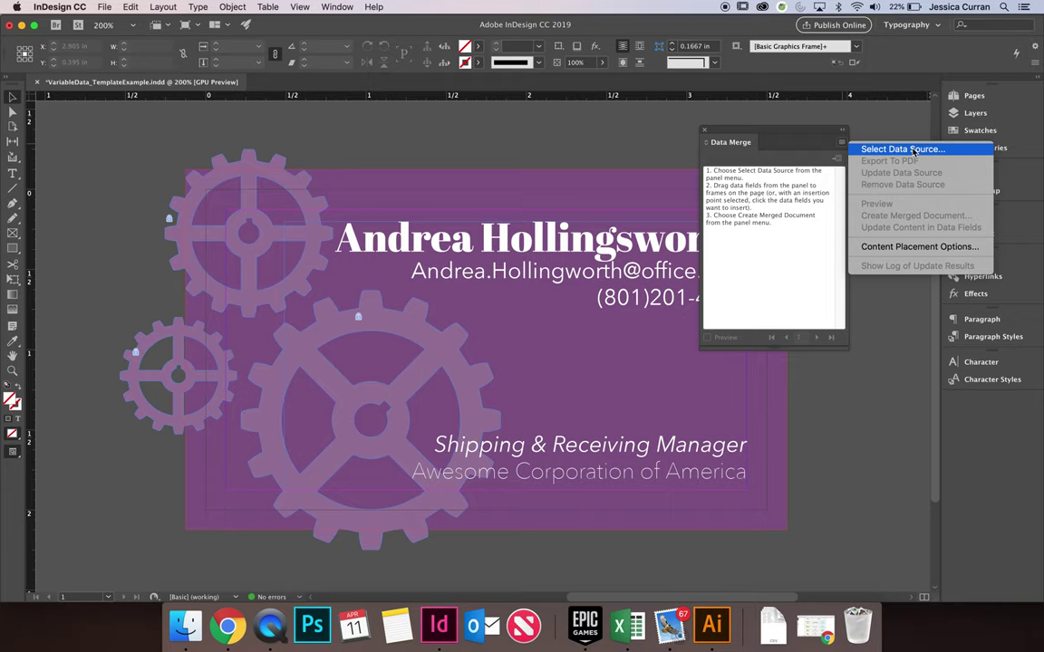
# Load VariableData_SampleSpreadsheet.csv as the Data Merge data source
pyautogui.click(911, 151)
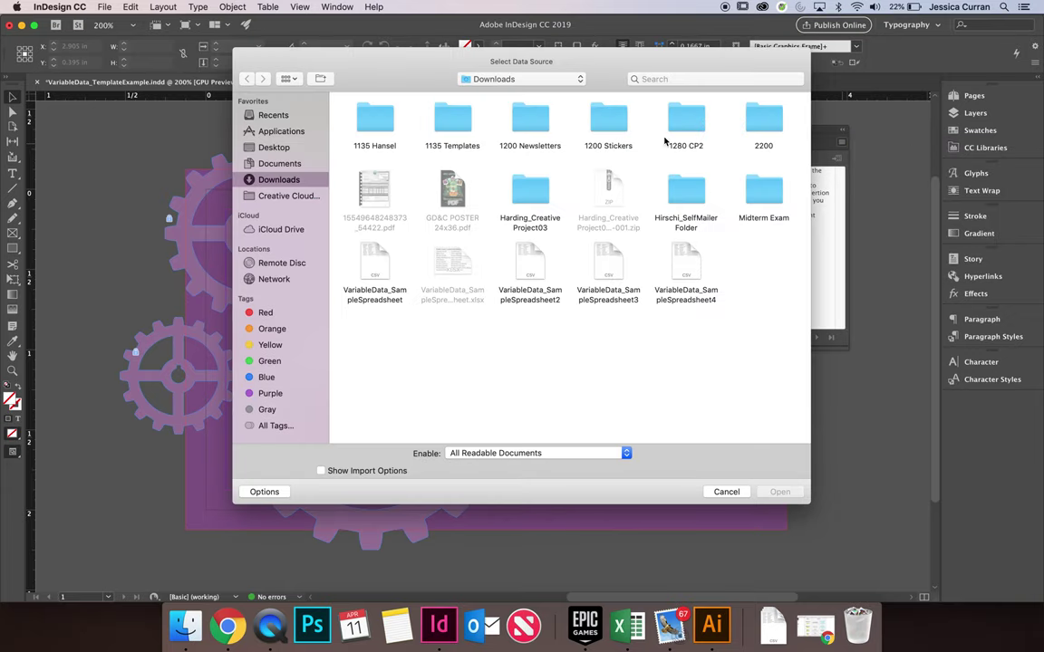
pyautogui.click(367, 258)
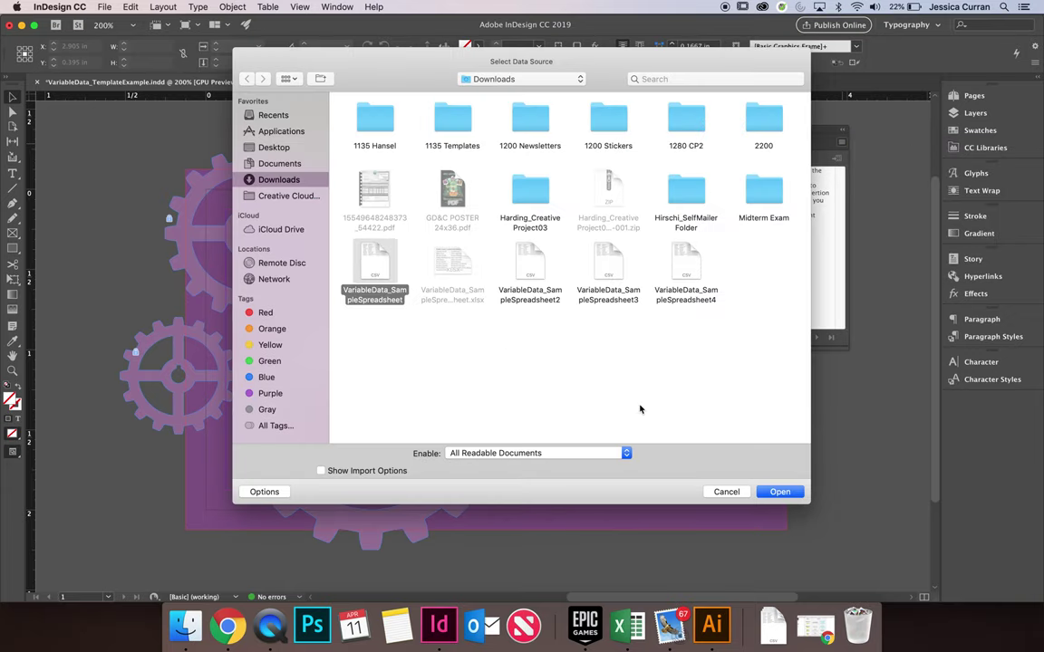
pyautogui.click(780, 491)
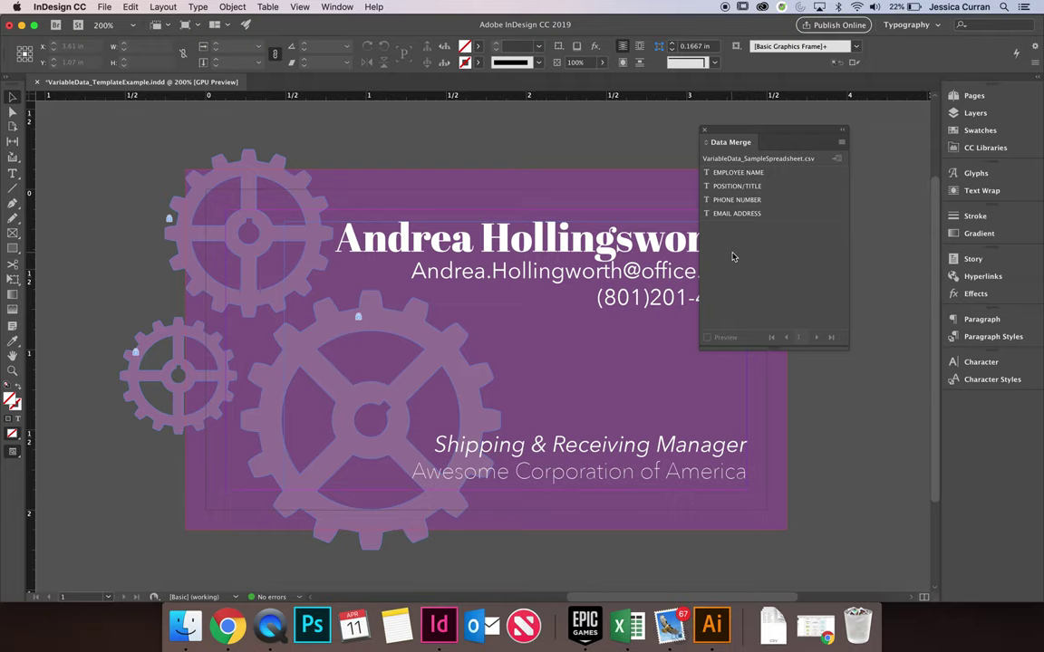
pyautogui.moveTo(732, 130); pyautogui.dragTo(841, 160)
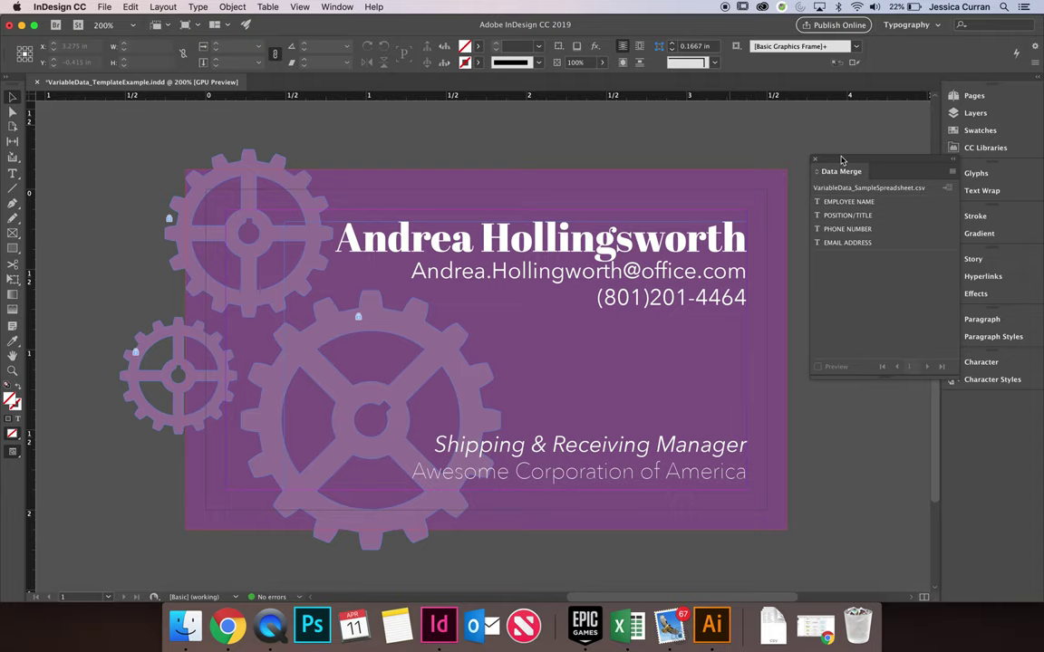
pyautogui.doubleClick(616, 234)
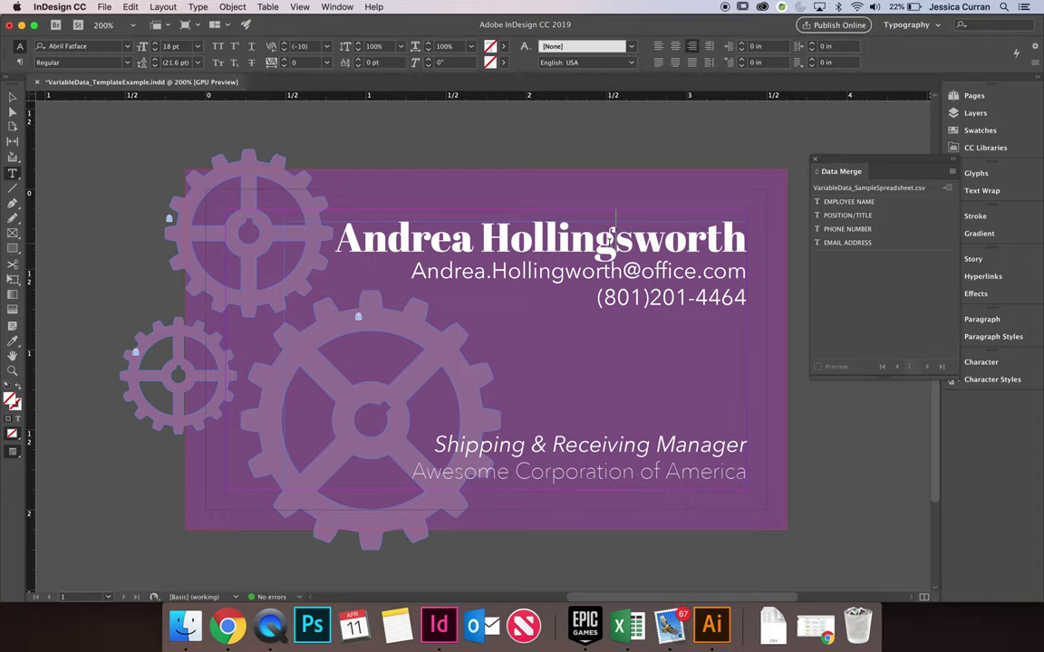
pyautogui.click(11, 96)
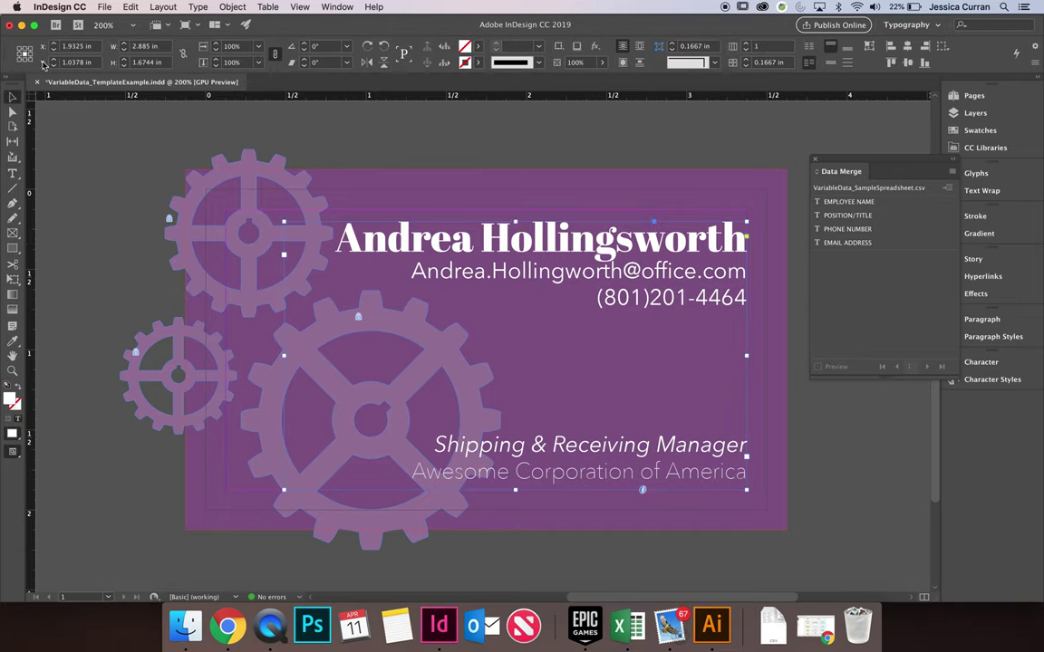
pyautogui.click(197, 7)
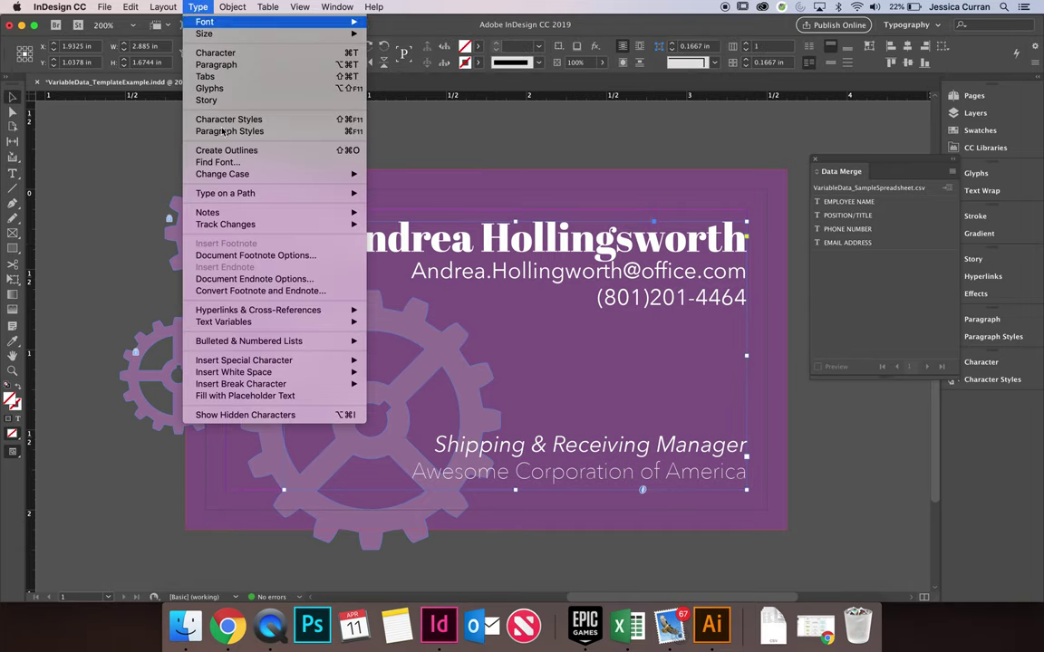
pyautogui.click(262, 410)
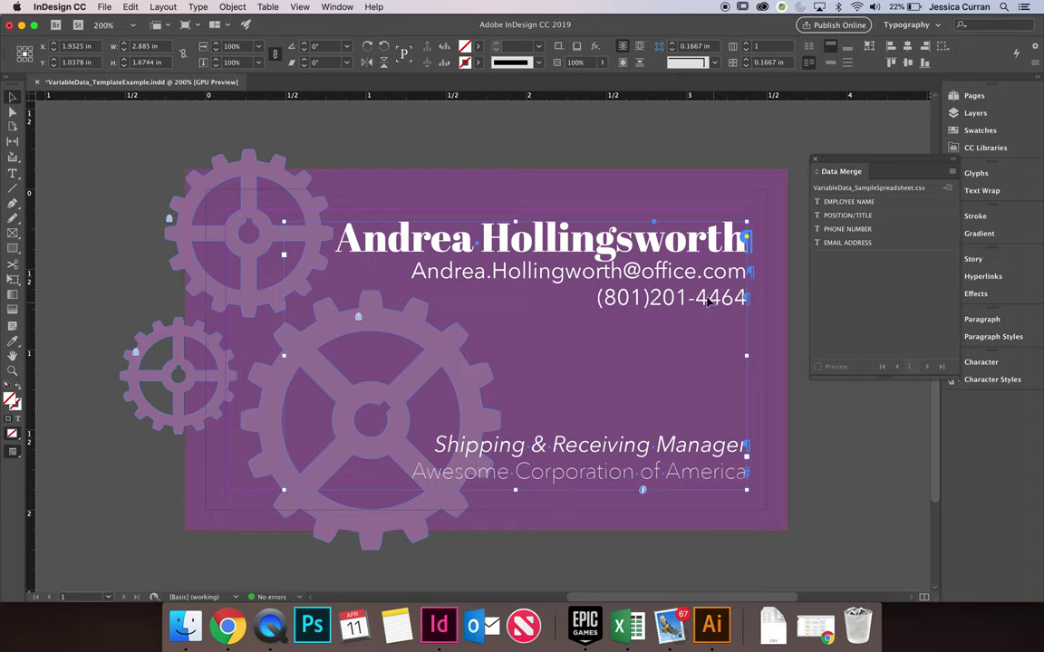
pyautogui.doubleClick(435, 225)
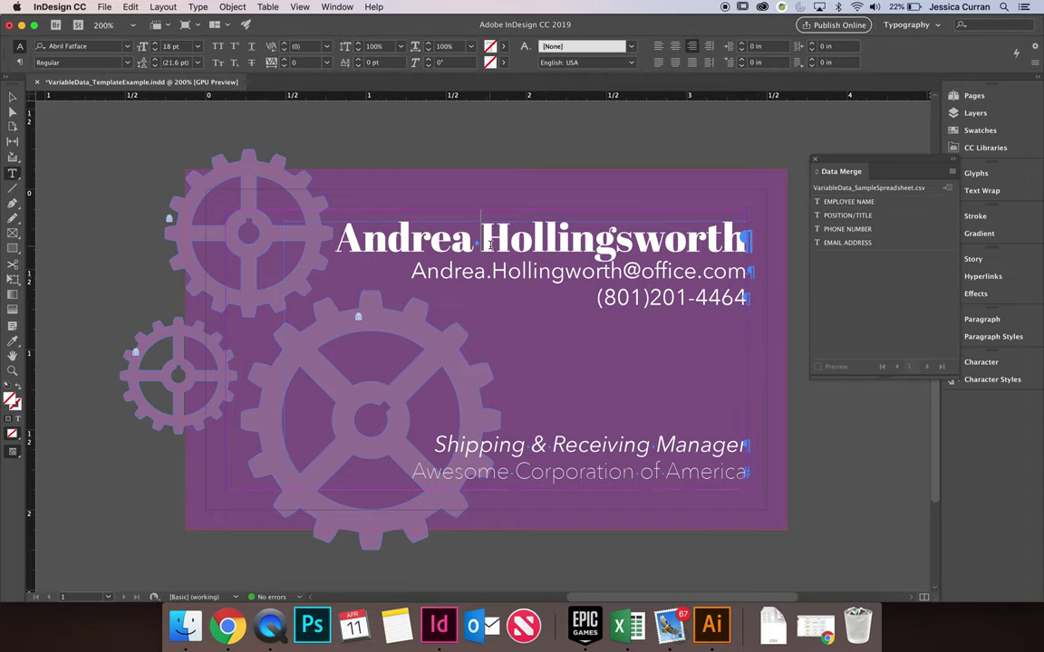
pyautogui.click(729, 239)
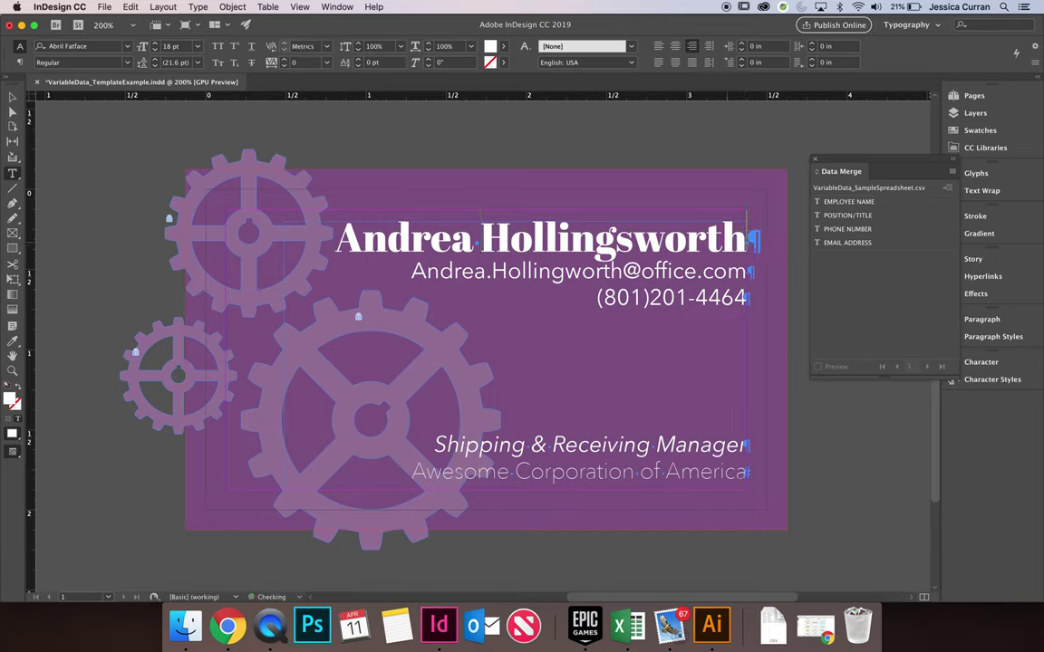
pyautogui.click(758, 260)
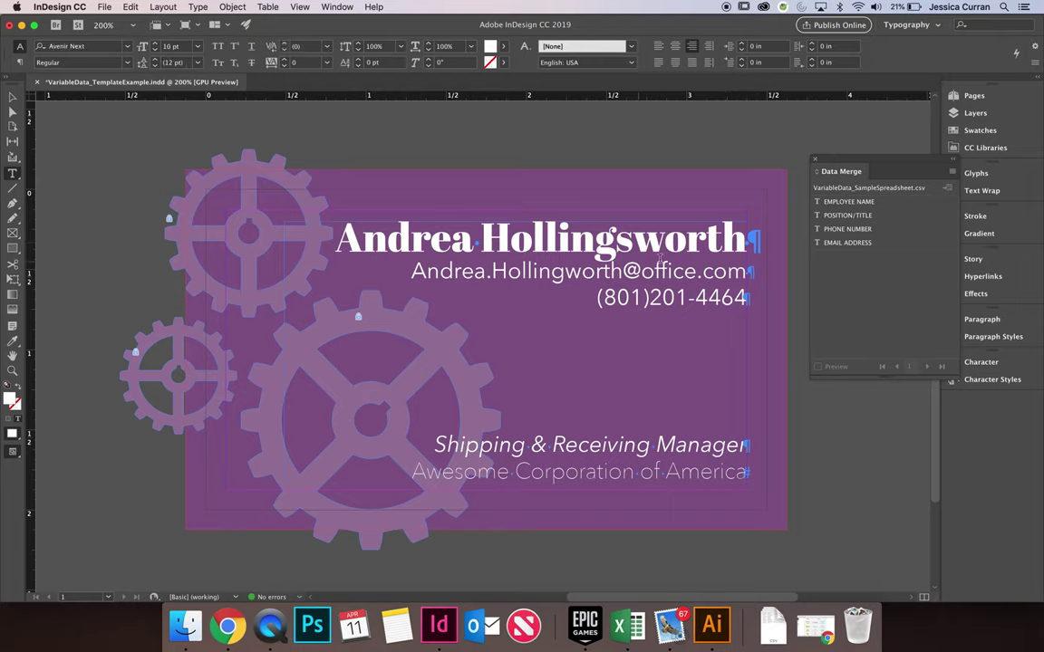
pyautogui.moveTo(746, 240); pyautogui.dragTo(706, 238)
pyautogui.click(739, 237)
pyautogui.click(640, 240)
pyautogui.hotkey('shift', 'Right')
pyautogui.hotkey('shift', 'Right')
pyautogui.hotkey('shift', 'Right')
pyautogui.hotkey('shift', 'Right')
pyautogui.hotkey('shift', 'Right')
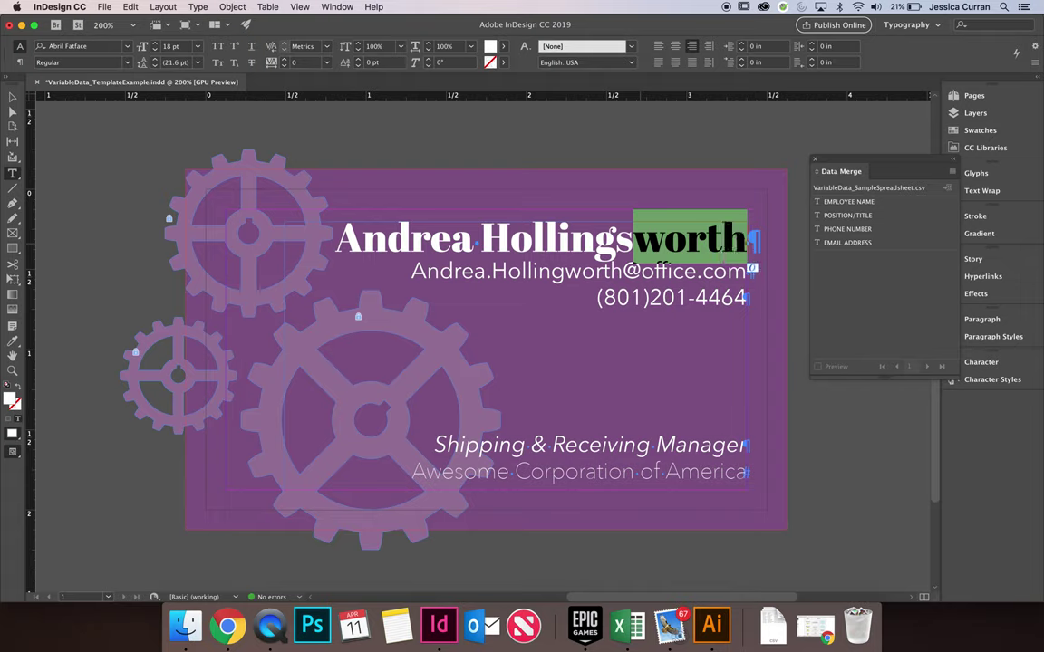
pyautogui.click(687, 244)
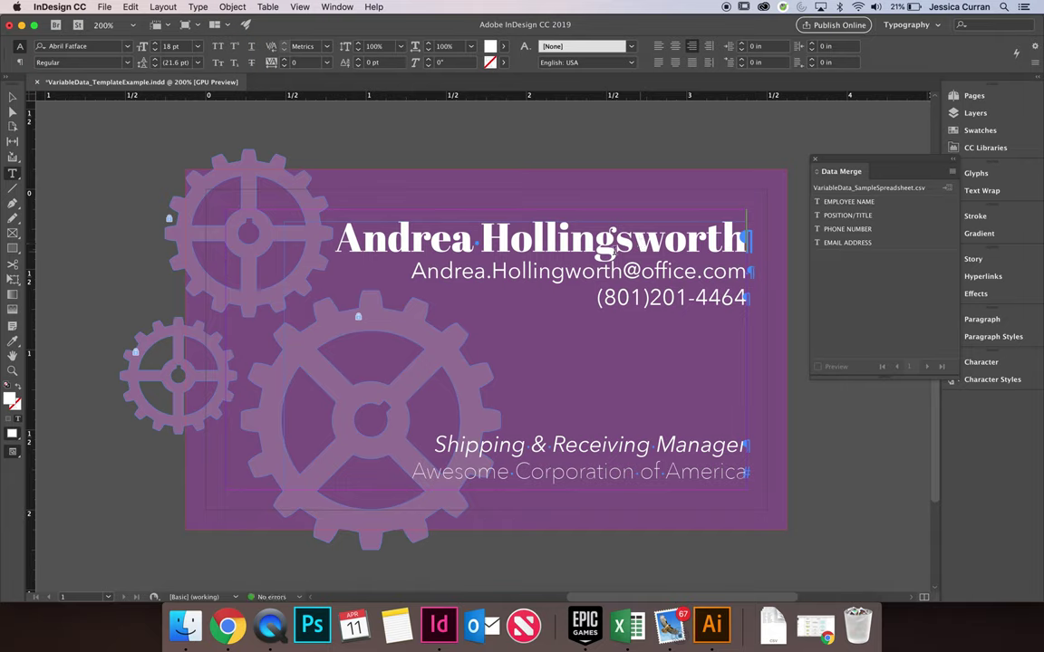
pyautogui.moveTo(747, 238); pyautogui.dragTo(300, 225)
pyautogui.moveTo(332, 222); pyautogui.dragTo(425, 277)
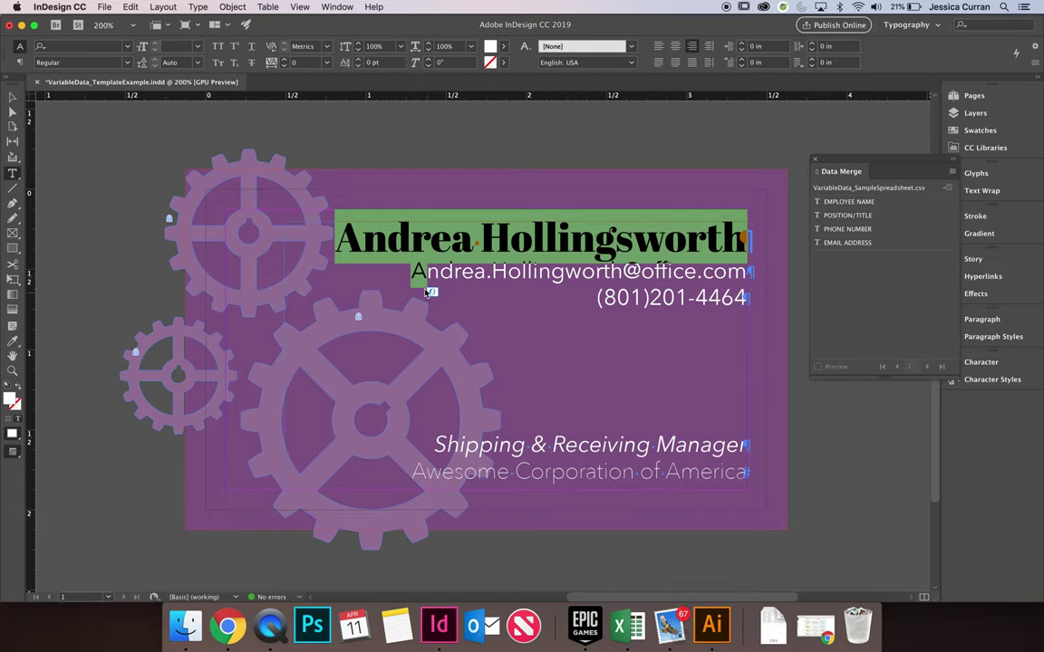
# Replace the name line with the EMPLOYEE NAME field and move the email onto its own line
pyautogui.click(432, 291)
pyautogui.moveTo(335, 238); pyautogui.dragTo(746, 238)
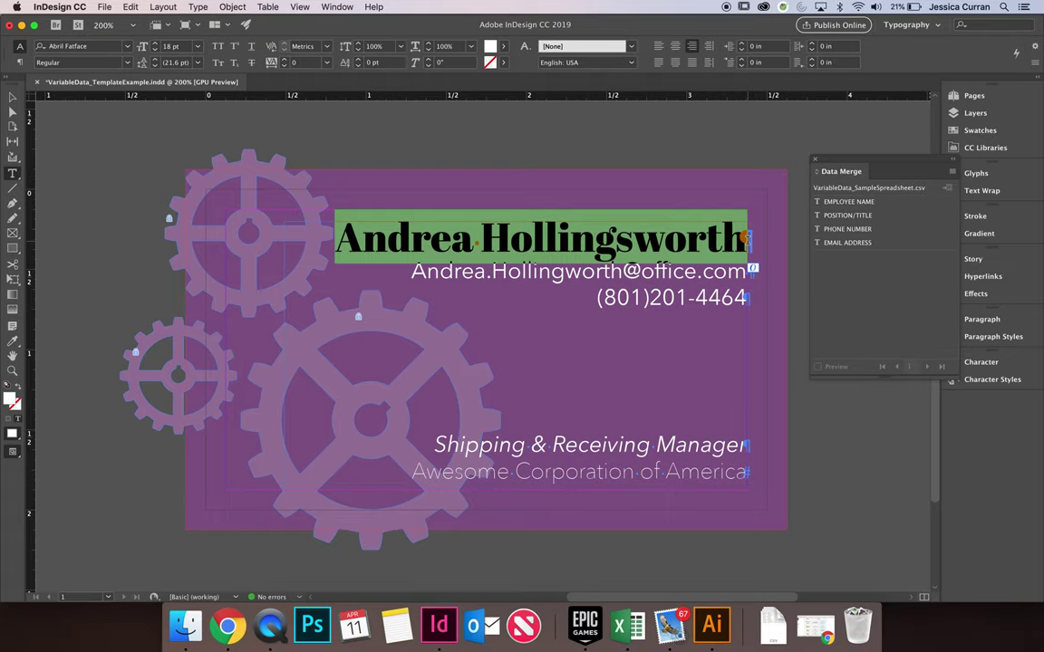
pyautogui.click(835, 205)
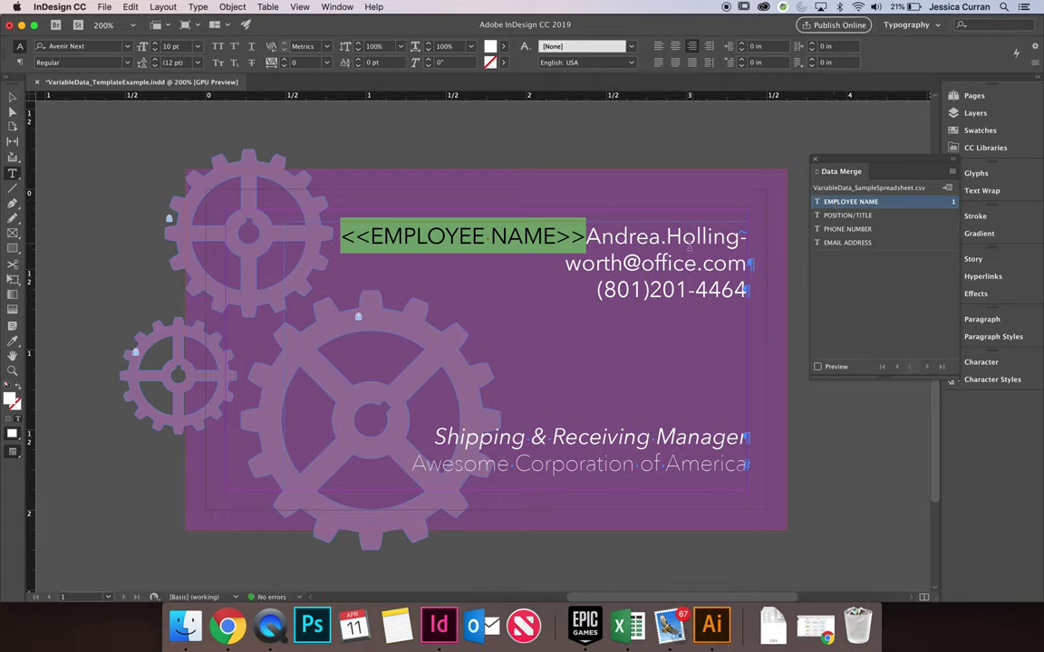
pyautogui.click(585, 233)
pyautogui.press('Return')
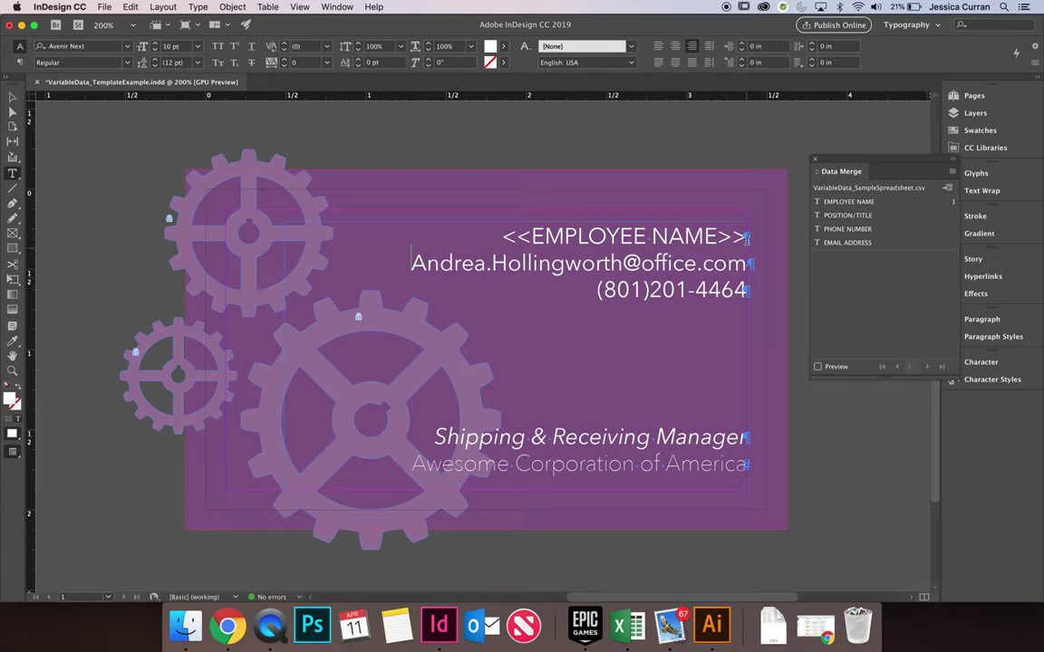
# Replace the email and phone lines with EMAIL ADDRESS and PHONE NUMBER fields on separate lines
pyautogui.tripleClick(748, 264)
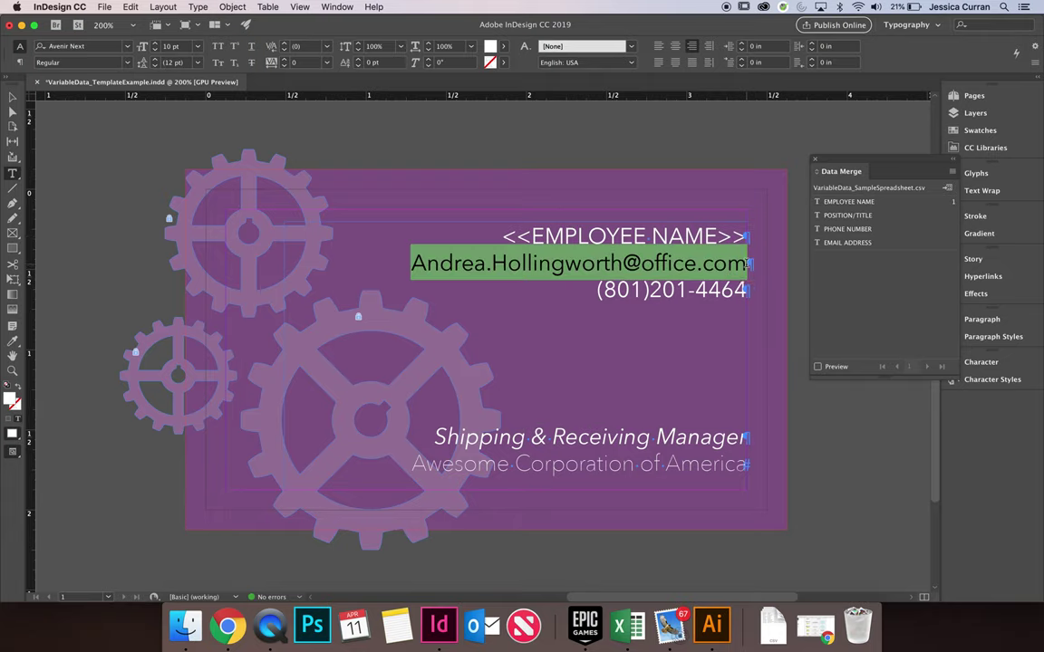
pyautogui.click(838, 244)
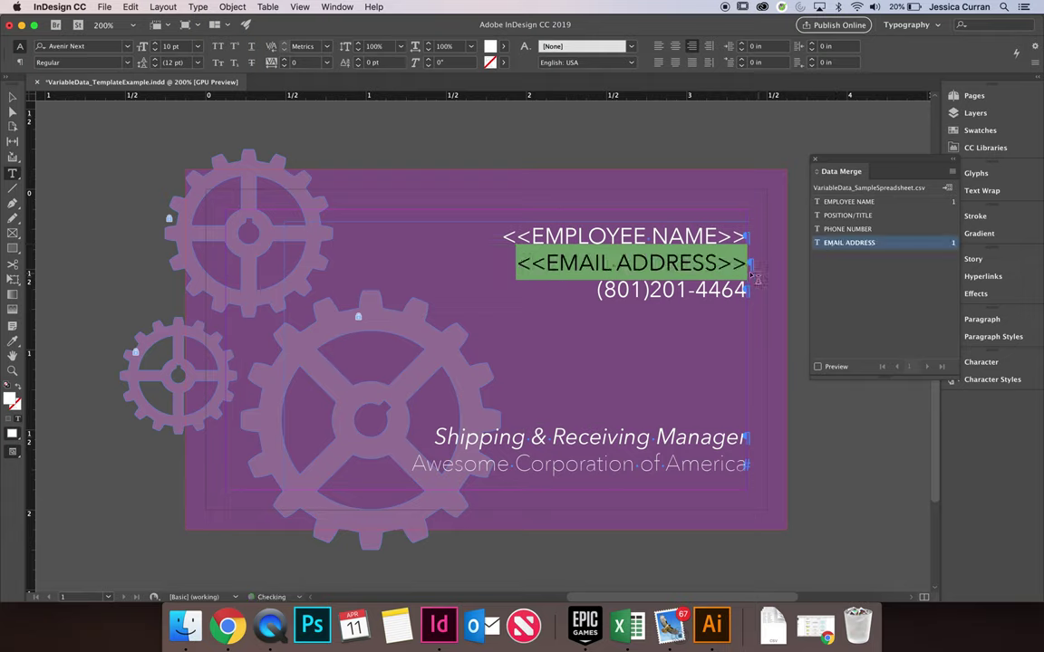
pyautogui.click(597, 290)
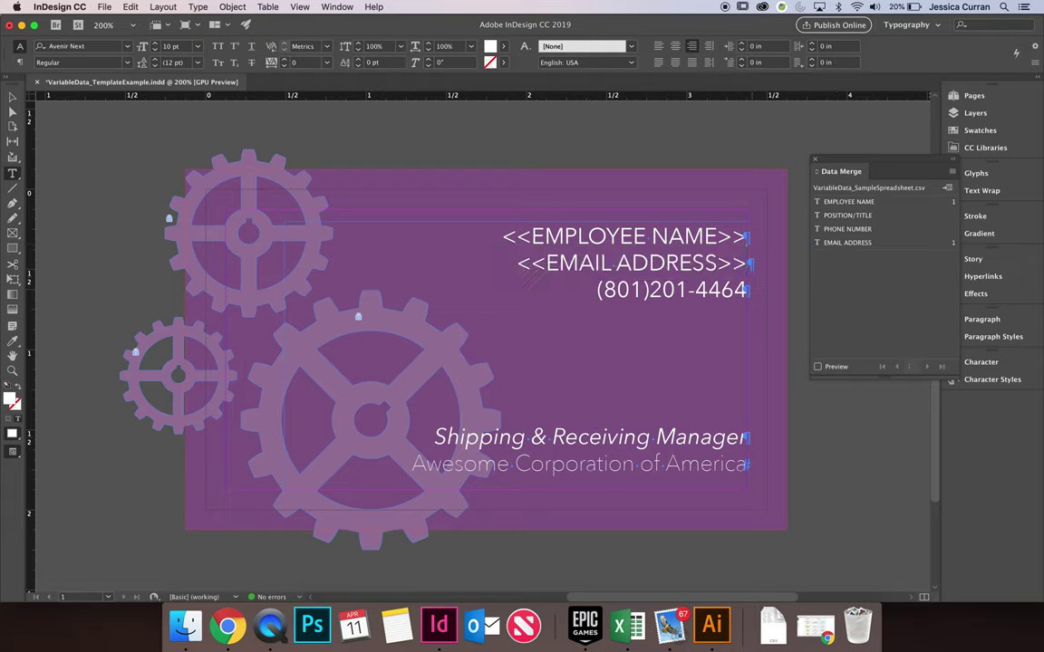
pyautogui.press('BackSpace')
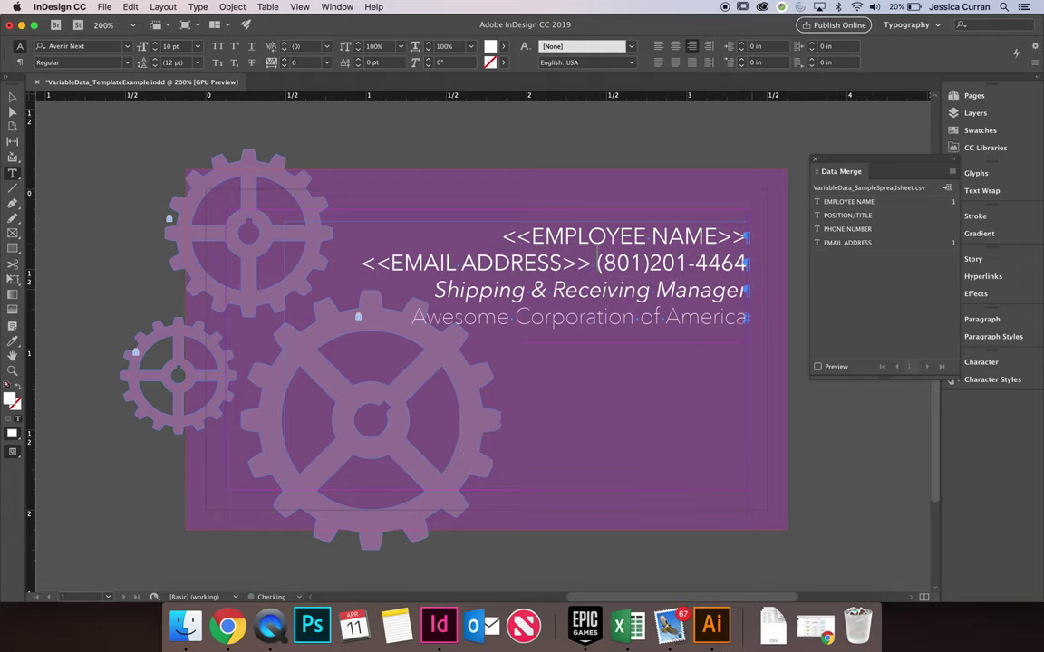
pyautogui.press('Return')
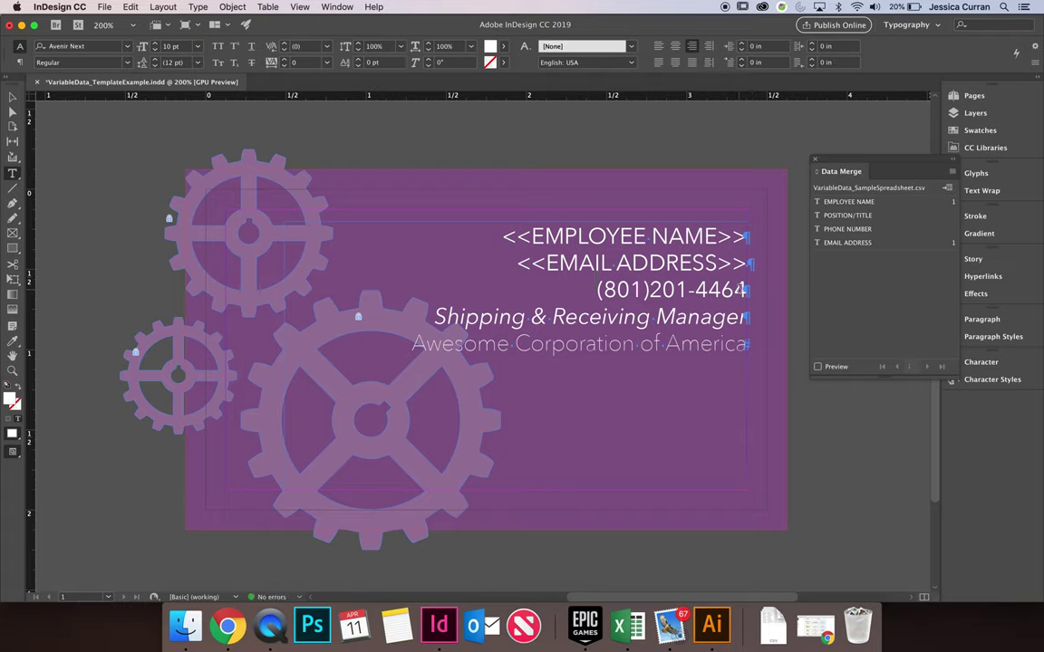
pyautogui.press('BackSpace')
pyautogui.press('Return')
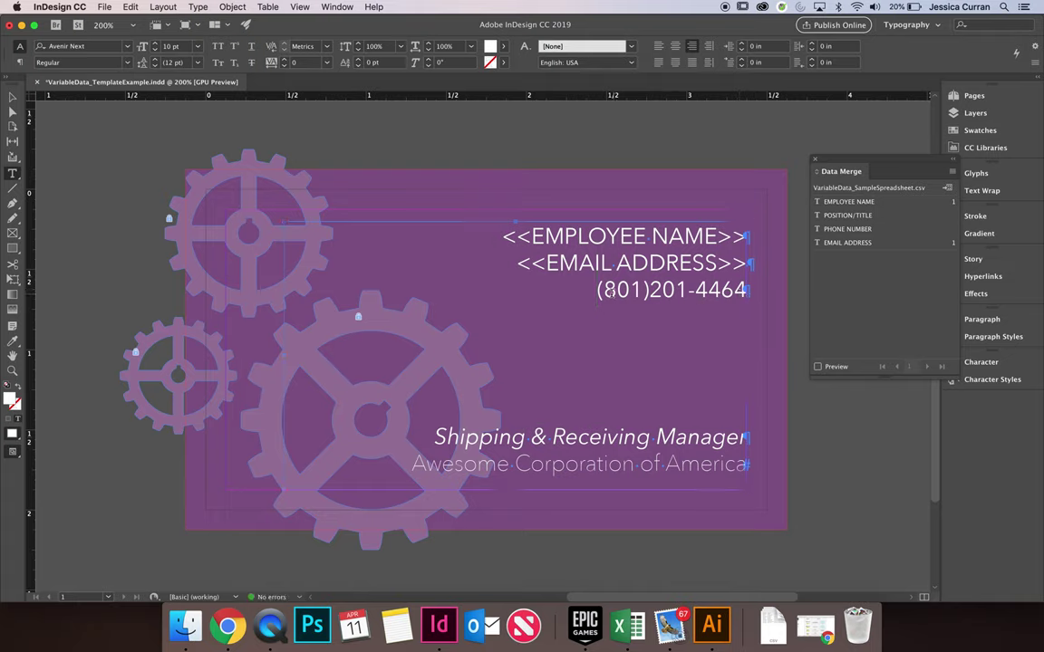
pyautogui.moveTo(597, 290); pyautogui.dragTo(748, 292)
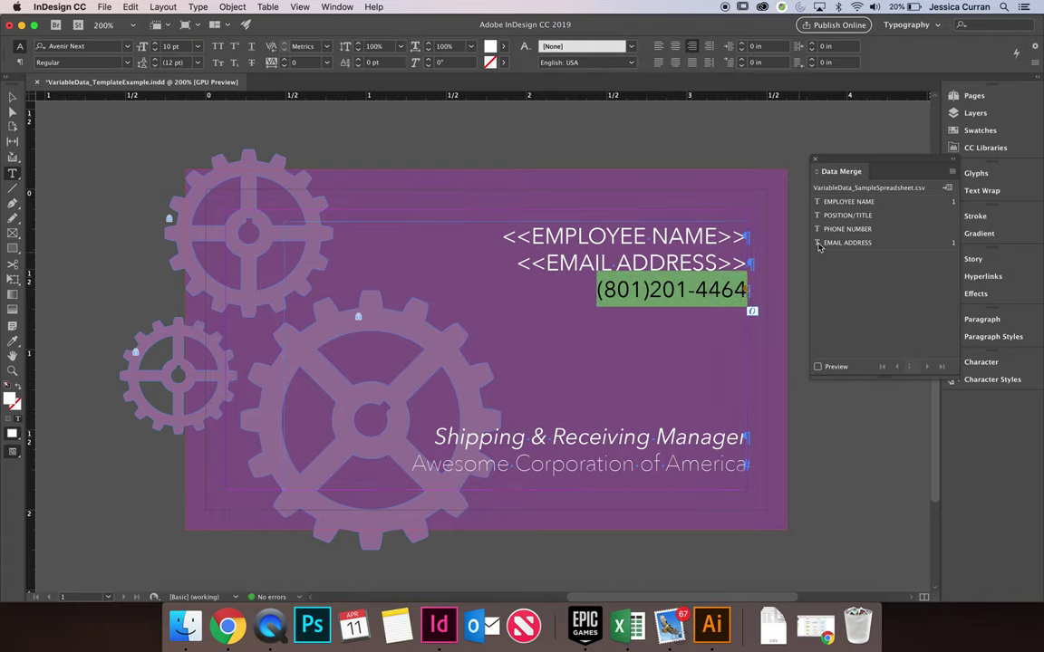
pyautogui.click(832, 230)
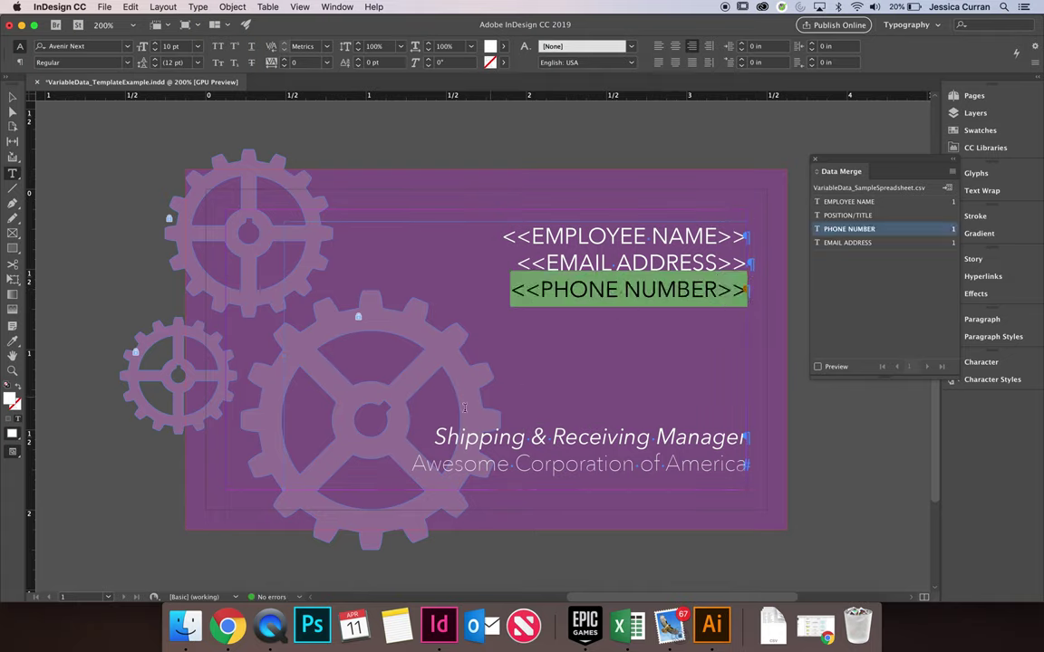
# Replace the job title with POSITION/TITLE and put the company name on its own line
pyautogui.moveTo(435, 437); pyautogui.dragTo(745, 437)
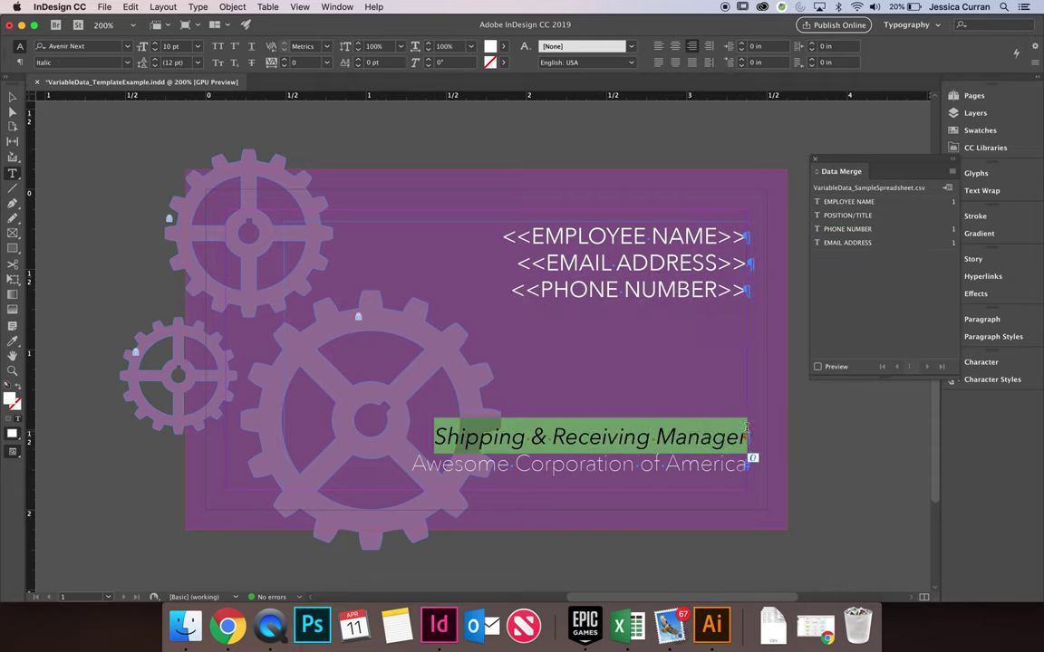
pyautogui.click(849, 216)
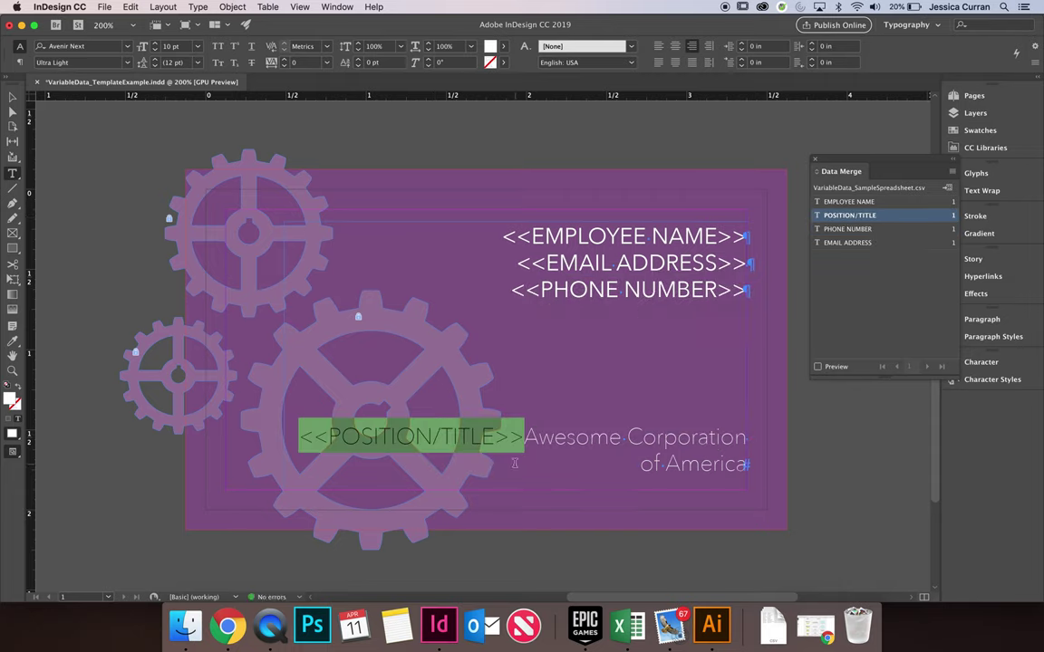
pyautogui.click(559, 438)
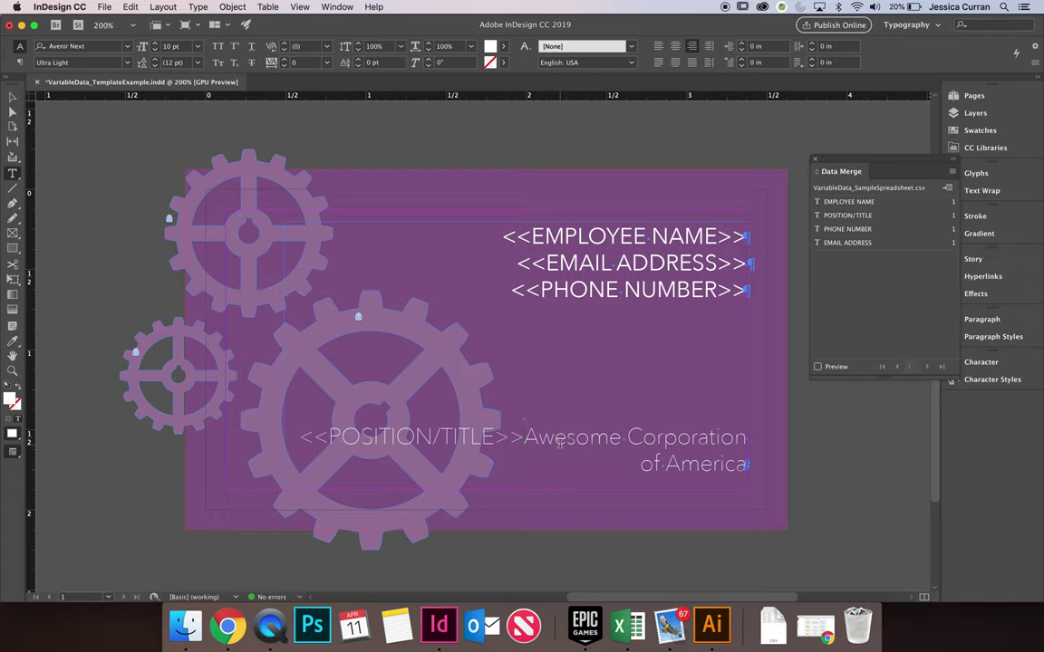
pyautogui.press('Return')
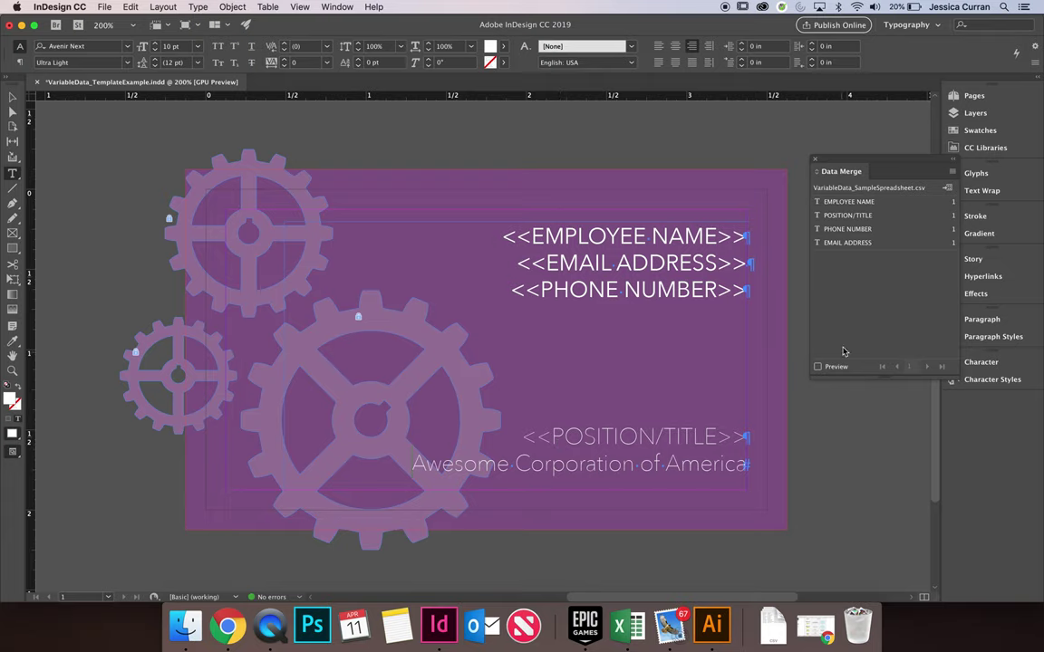
pyautogui.moveTo(858, 163); pyautogui.dragTo(740, 156)
# Create a merged document from all records of the data source
pyautogui.click(836, 163)
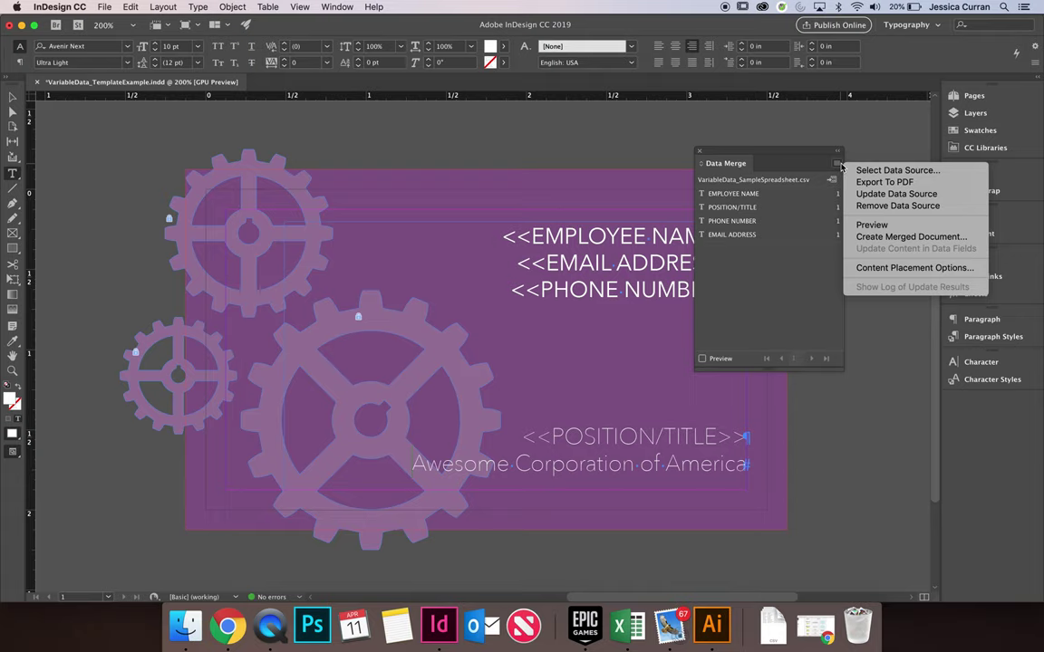
pyautogui.click(920, 237)
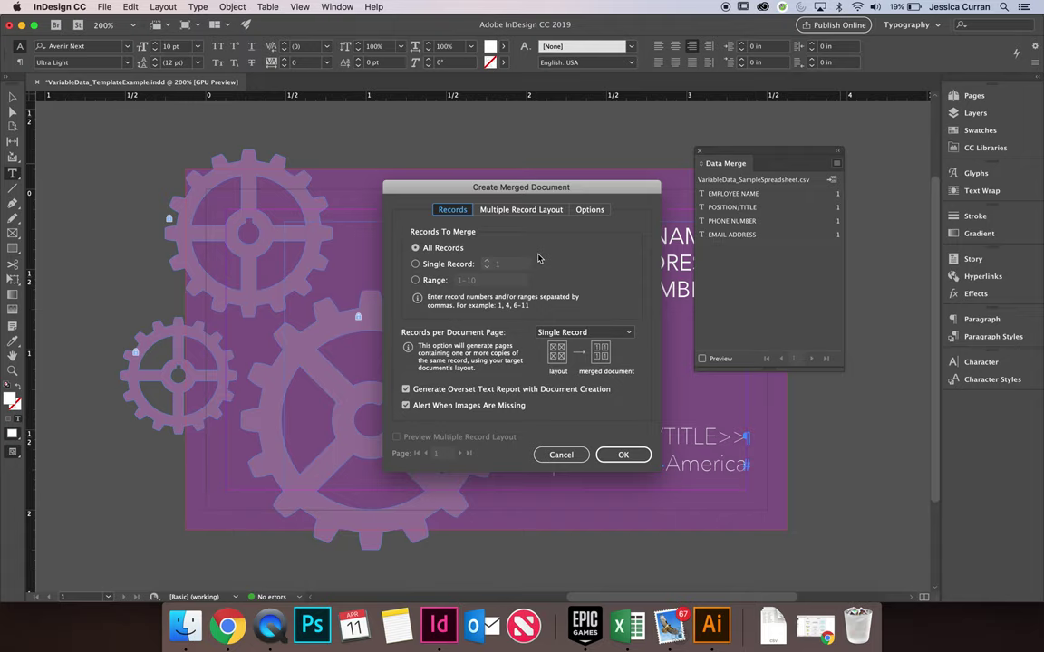
pyautogui.click(626, 456)
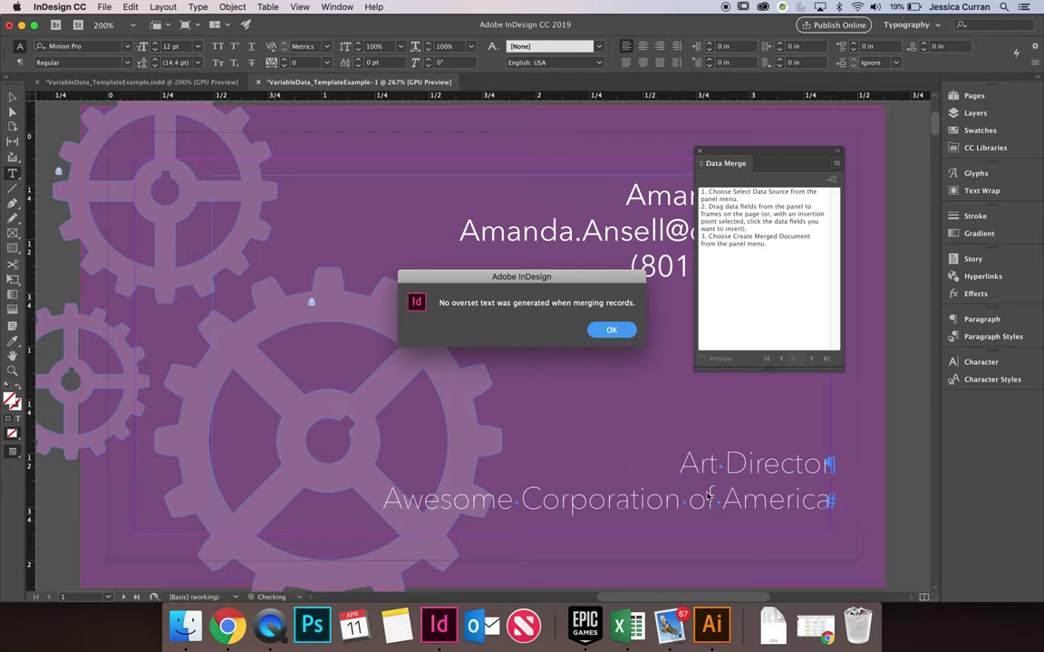
# Dismiss the no-overset-text alert and close the Data Merge panel
pyautogui.click(612, 332)
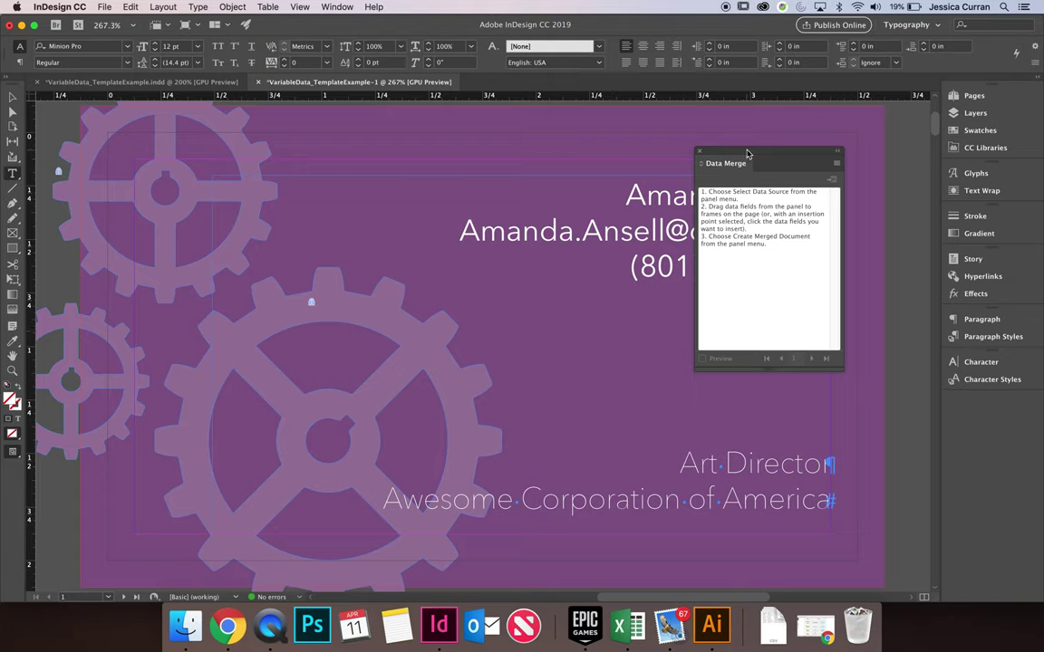
pyautogui.moveTo(751, 154); pyautogui.dragTo(698, 134)
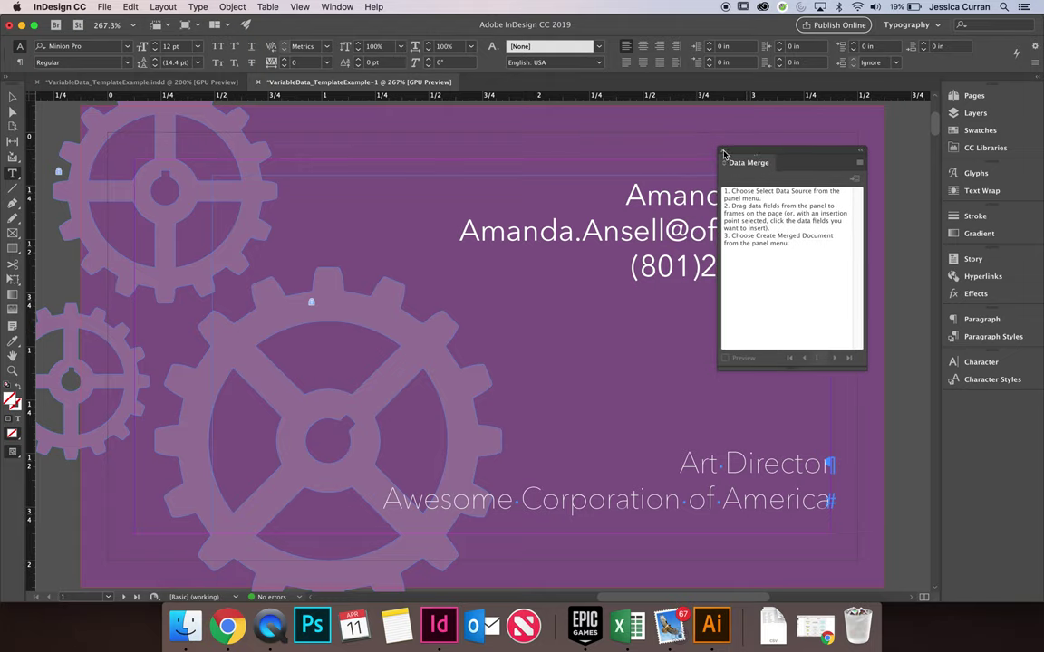
pyautogui.click(650, 135)
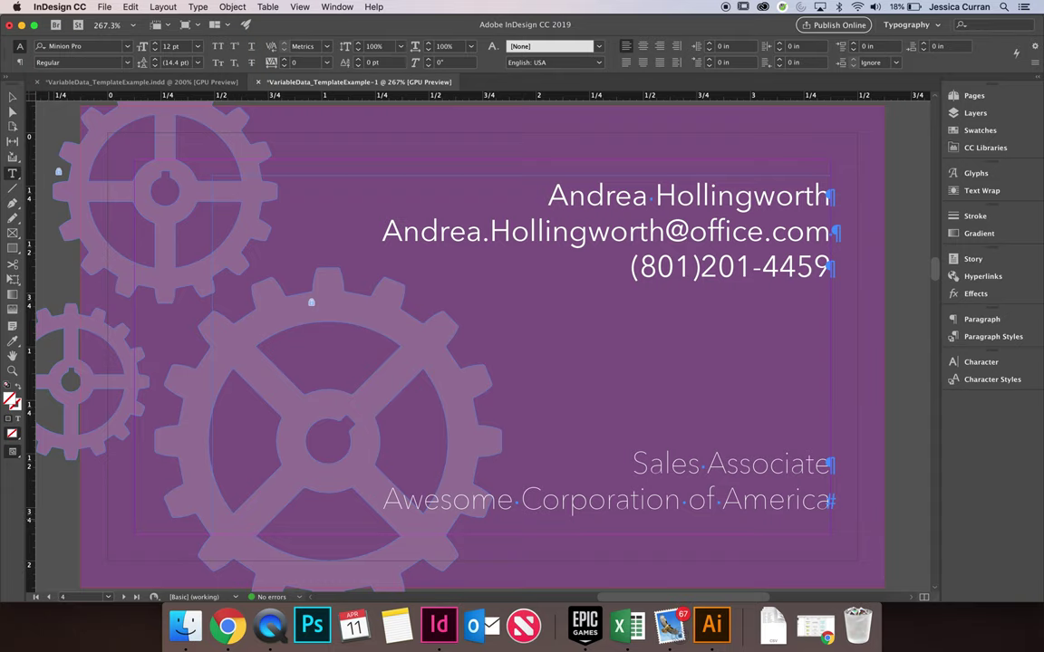
# Reopen VariableData_SampleSpreadsheet in Excel and enter the new employee's name in A12
pyautogui.click(627, 625)
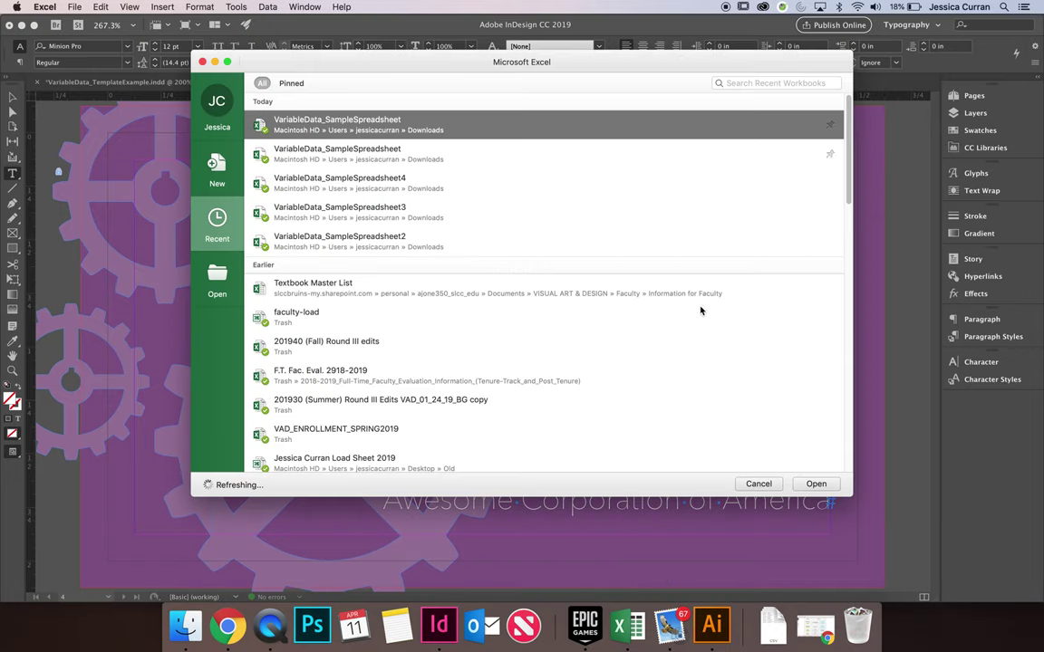
pyautogui.click(817, 482)
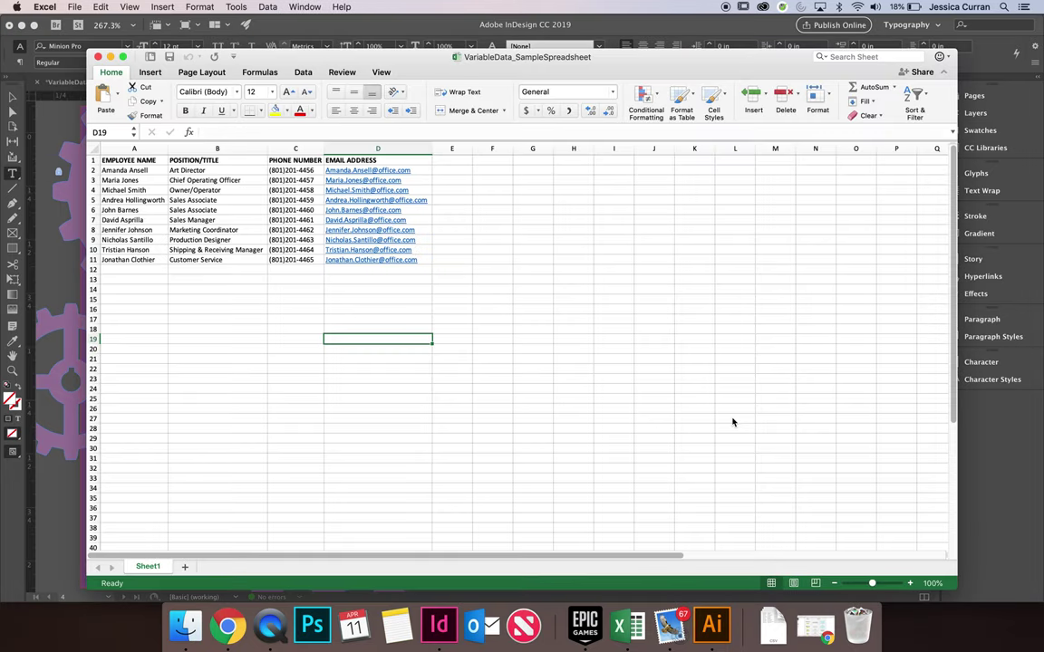
pyautogui.click(149, 269)
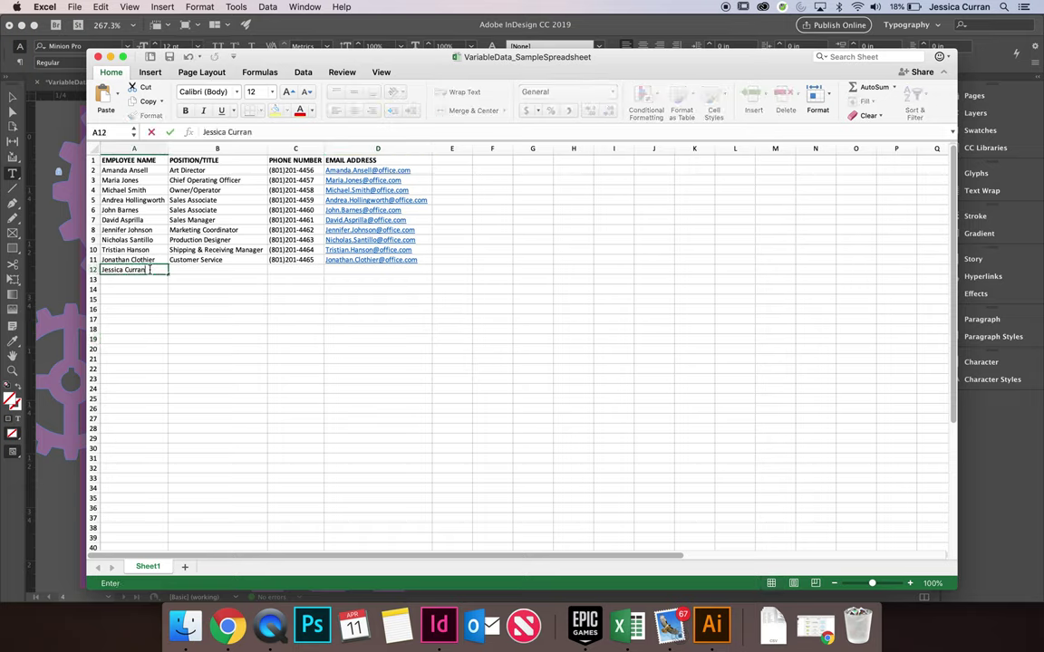
pyautogui.press('Tab')
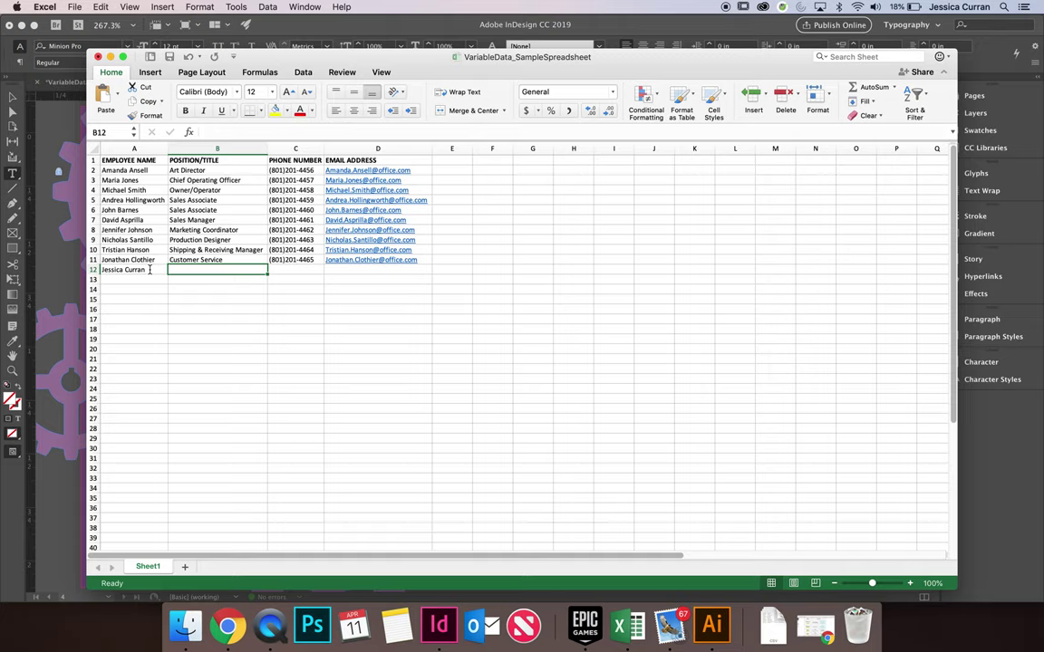
# Fill in Graphic Designer, the employee's phone number and office e-mail for row 12
pyautogui.write('Graphic Designer')
pyautogui.press('Tab')
pyautogui.write('(801)')
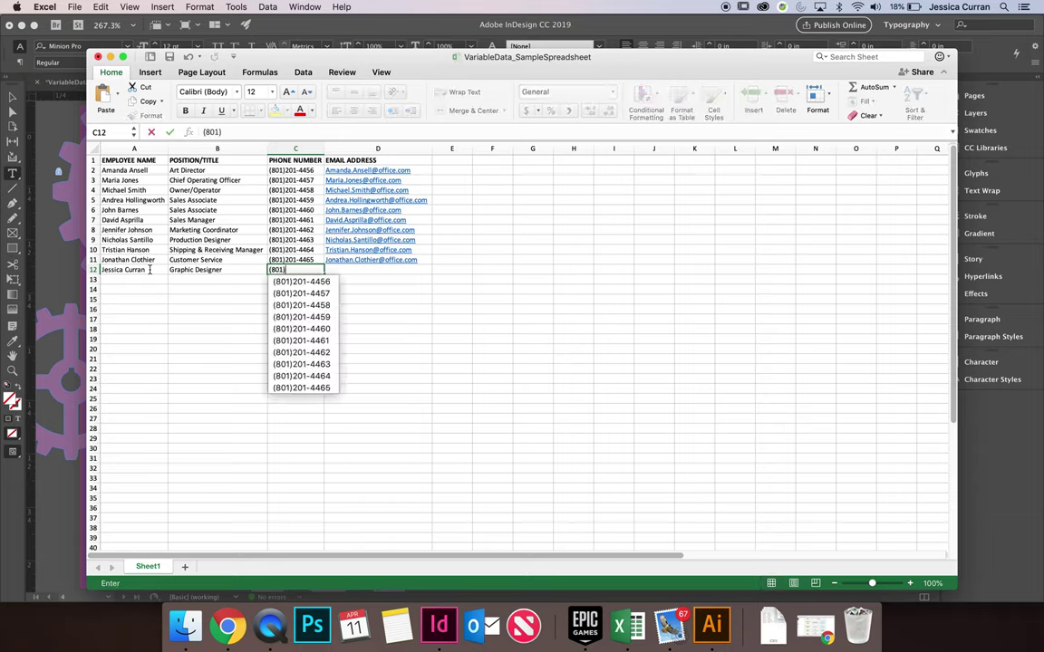
pyautogui.write('555-5555')
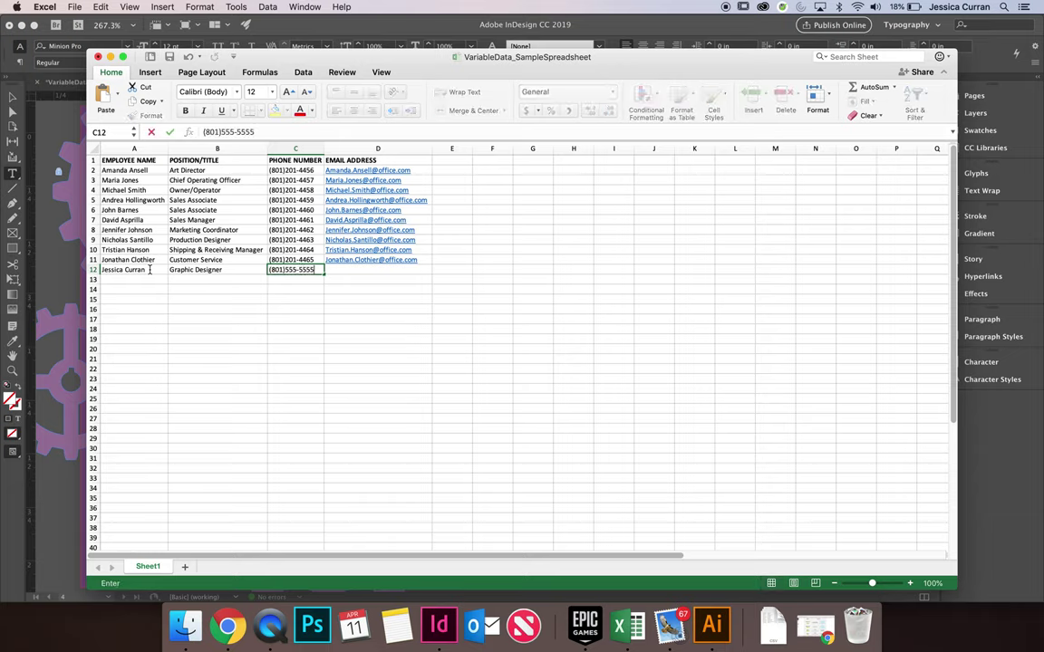
pyautogui.press('Tab')
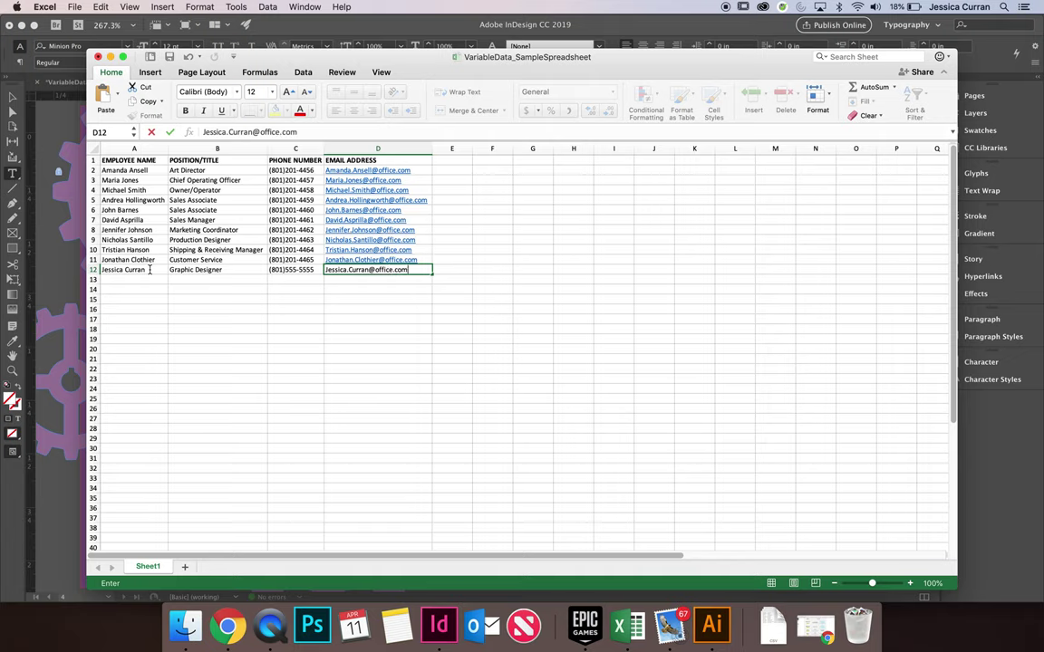
pyautogui.press('Return')
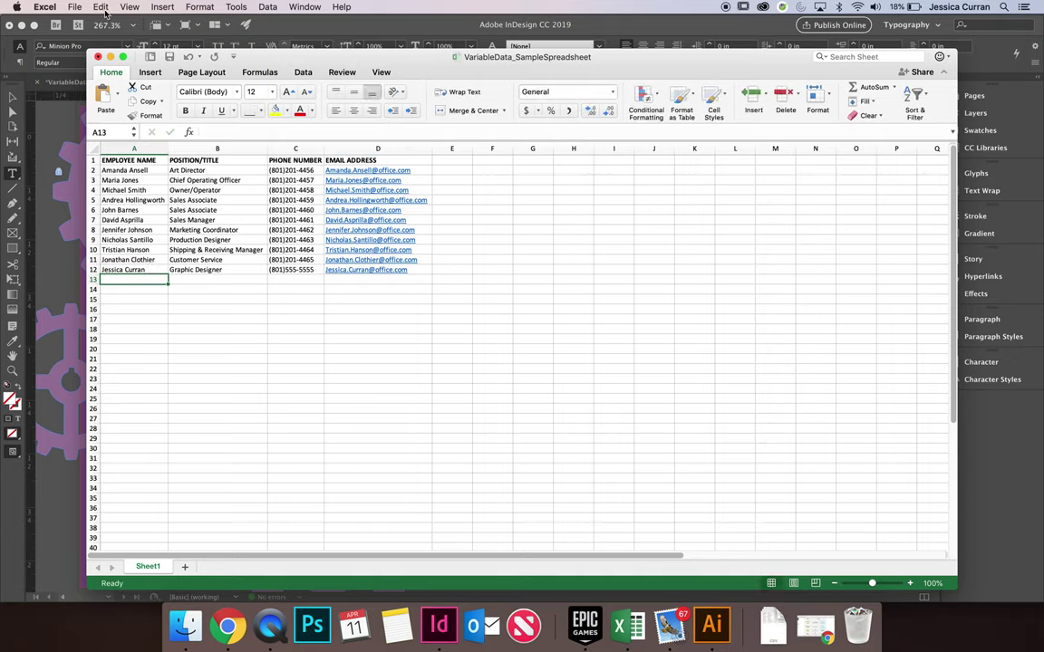
# Save the sheet as Comma Separated Values (.csv), replacing the existing VariableData_SampleSpreadsheet file
pyautogui.click(74, 6)
pyautogui.click(80, 6)
pyautogui.click(77, 6)
pyautogui.click(88, 101)
pyautogui.scroll(-2, 779, 246)
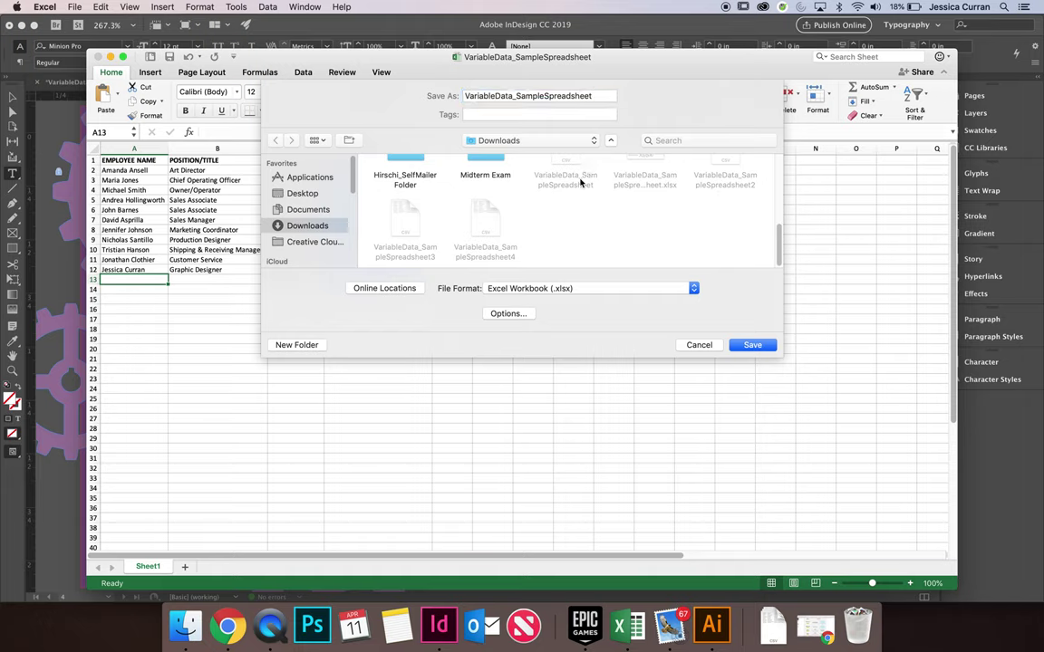
pyautogui.click(694, 288)
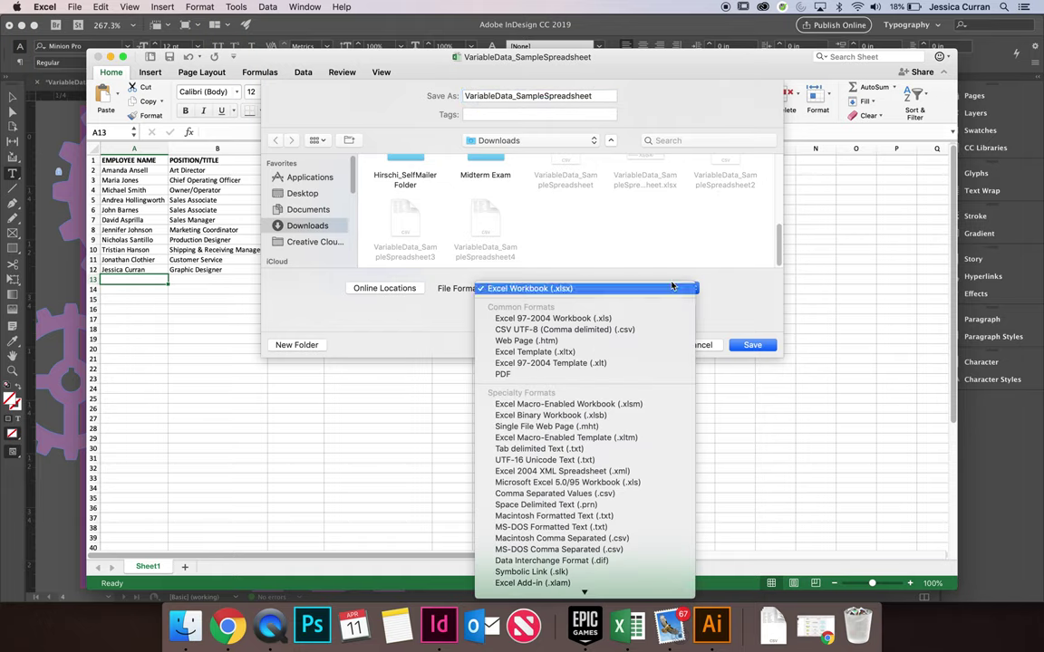
pyautogui.click(633, 493)
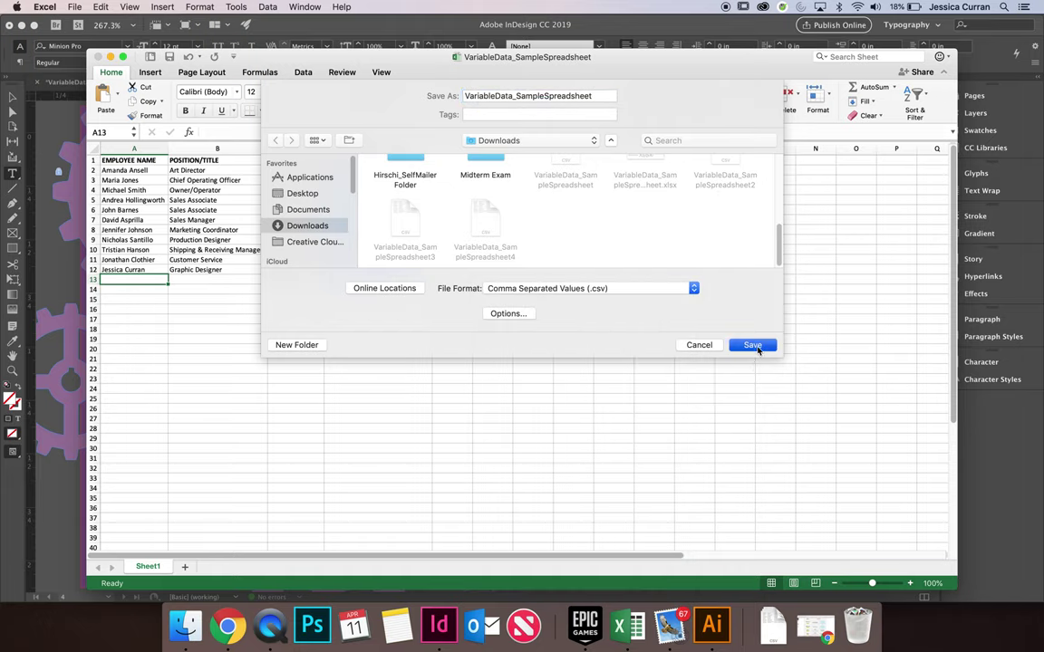
pyautogui.click(752, 346)
pyautogui.click(549, 138)
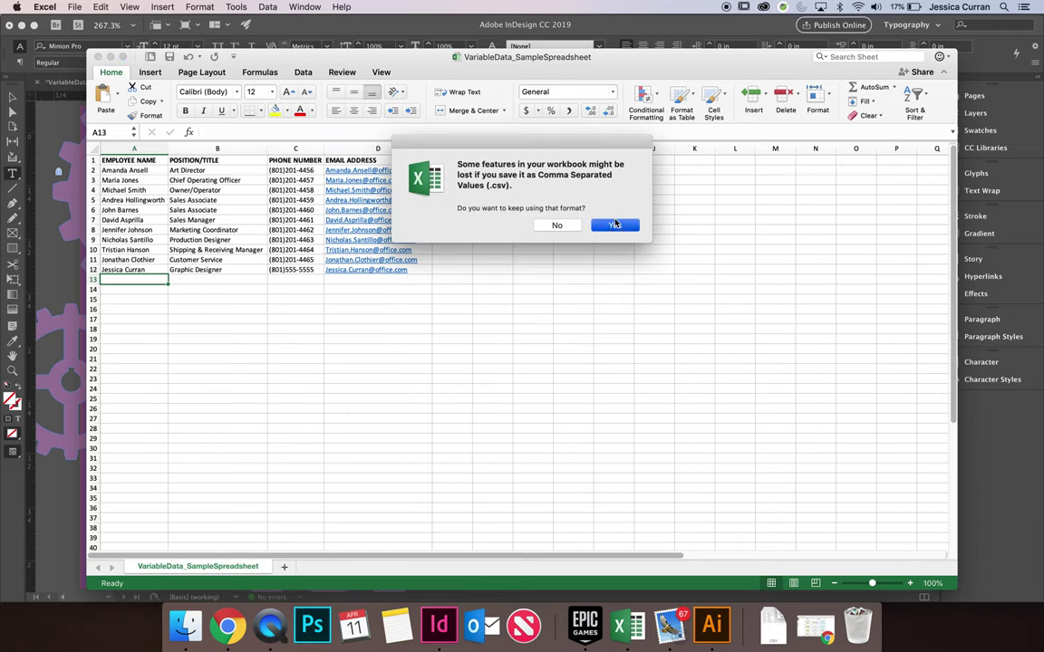
pyautogui.click(614, 225)
# Close the spreadsheet and the old merged document without saving changes
pyautogui.click(91, 54)
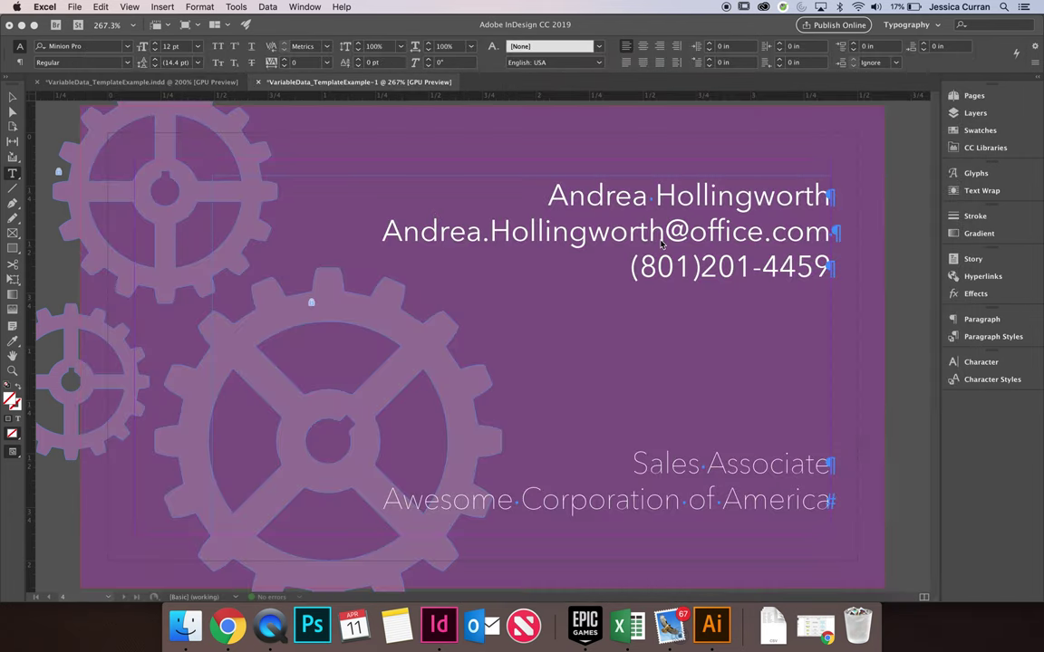
pyautogui.click(596, 221)
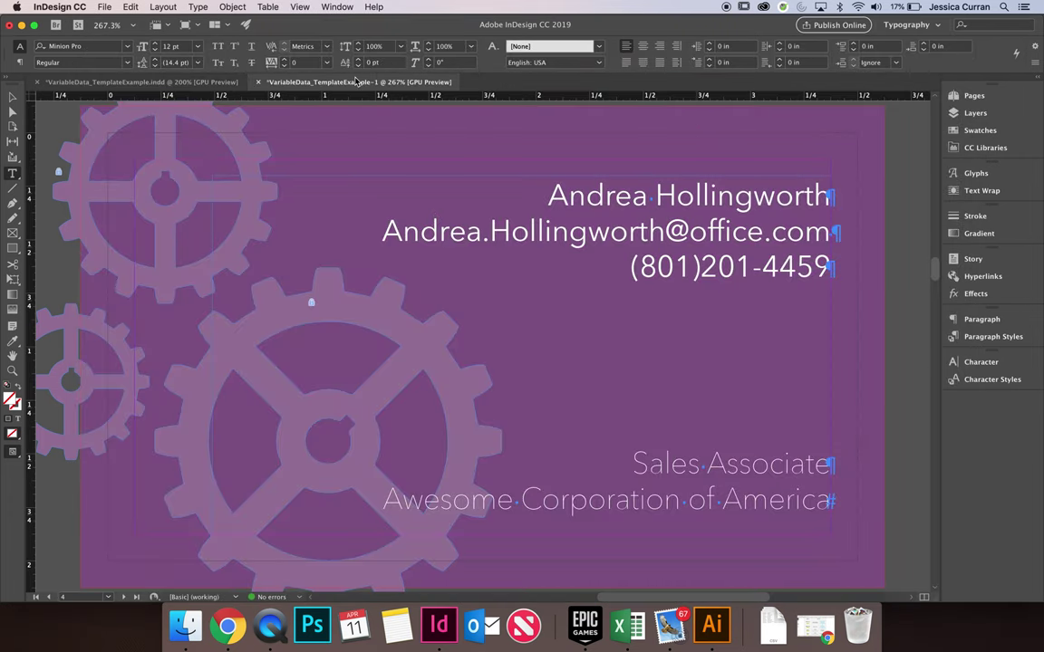
pyautogui.click(259, 83)
pyautogui.click(525, 333)
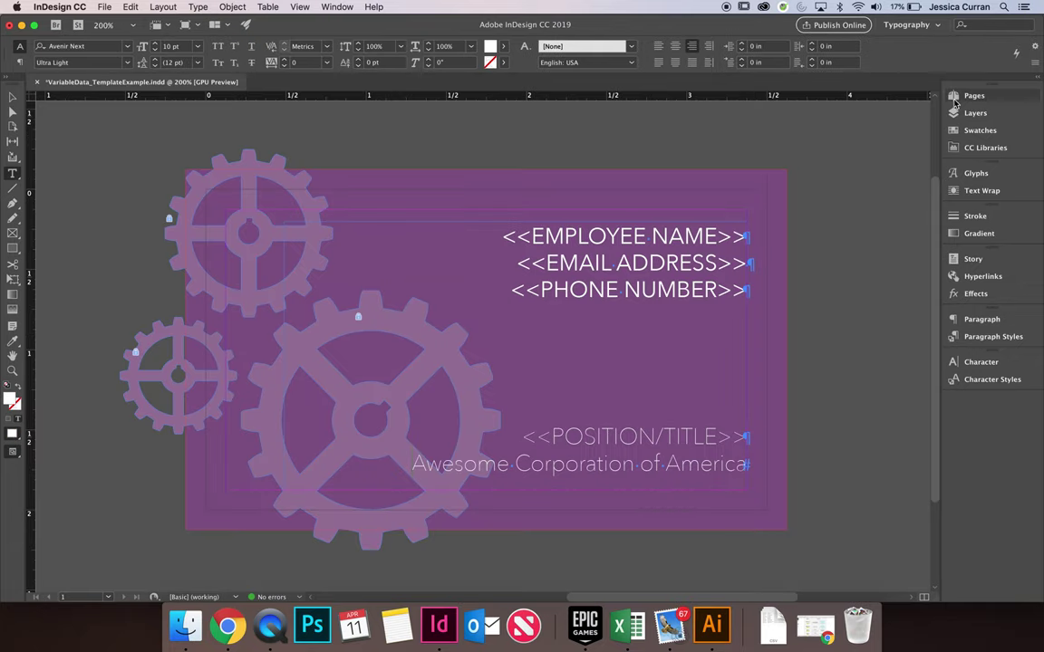
# Reopen the Data Merge panel from Window > Utilities and show its options menu
pyautogui.click(331, 6)
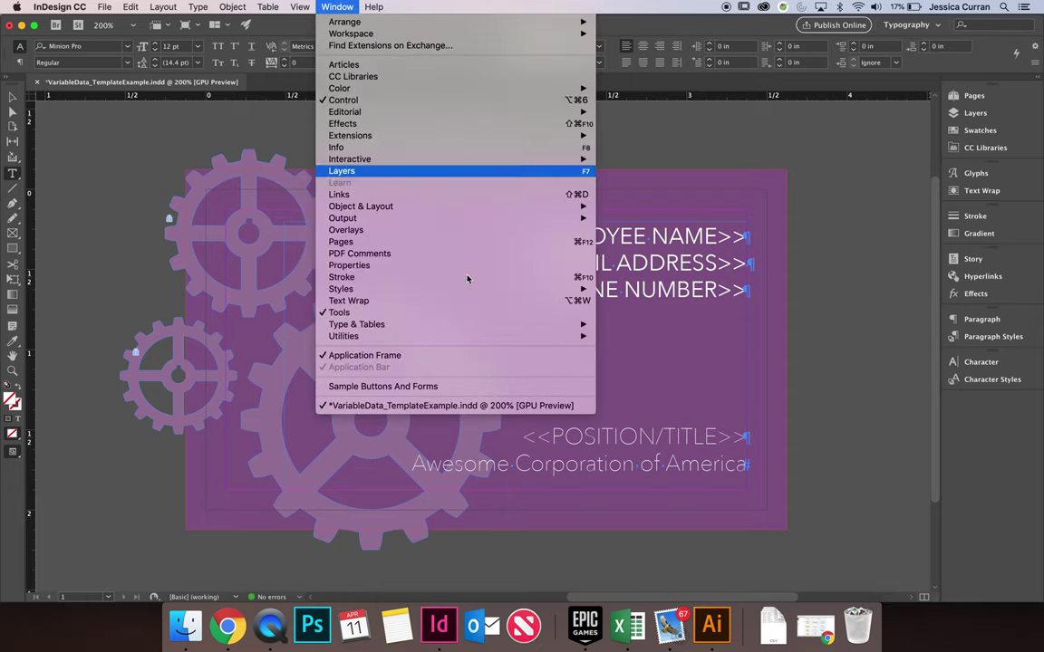
pyautogui.moveTo(482, 337)
pyautogui.click(652, 350)
pyautogui.click(859, 163)
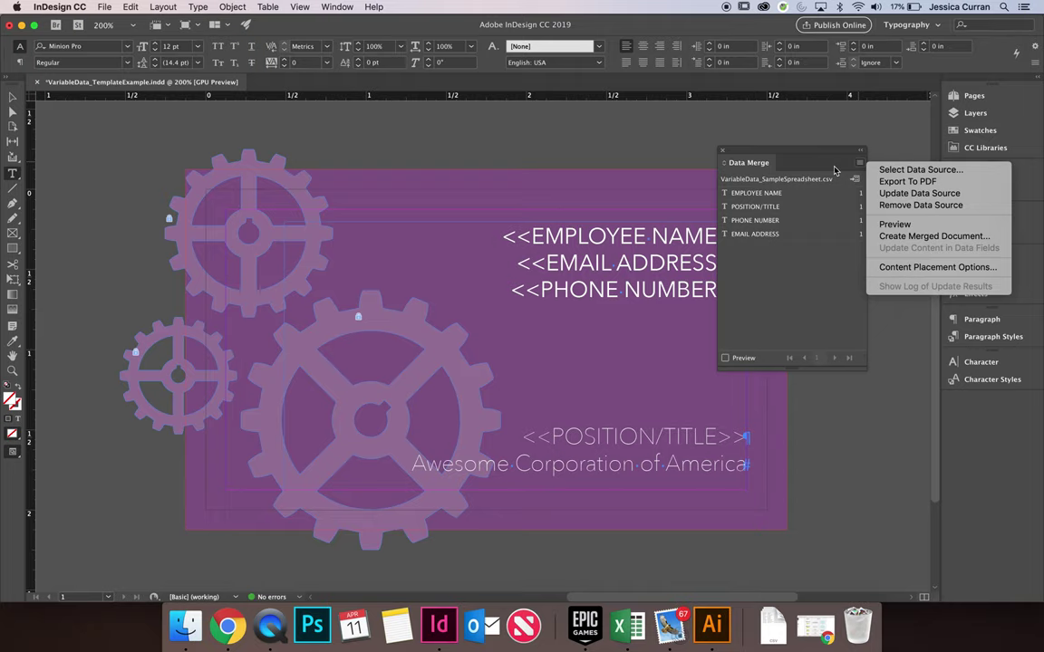
# Remove the outdated data source and reload VariableData_SampleSpreadsheet.csv as the new source
pyautogui.click(890, 209)
pyautogui.click(573, 306)
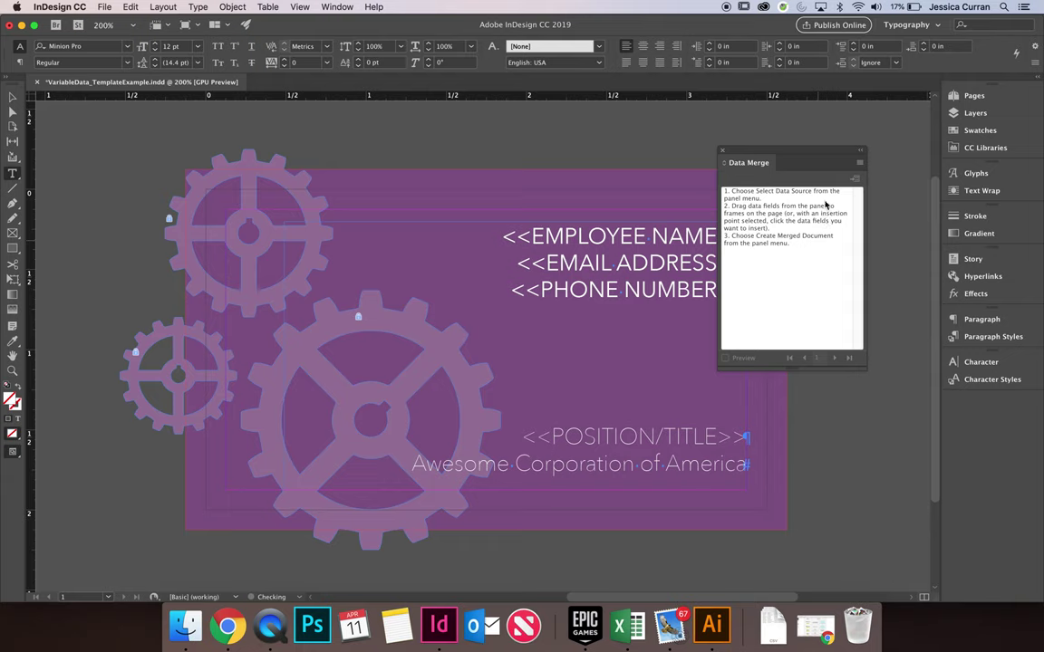
pyautogui.click(859, 162)
pyautogui.click(893, 171)
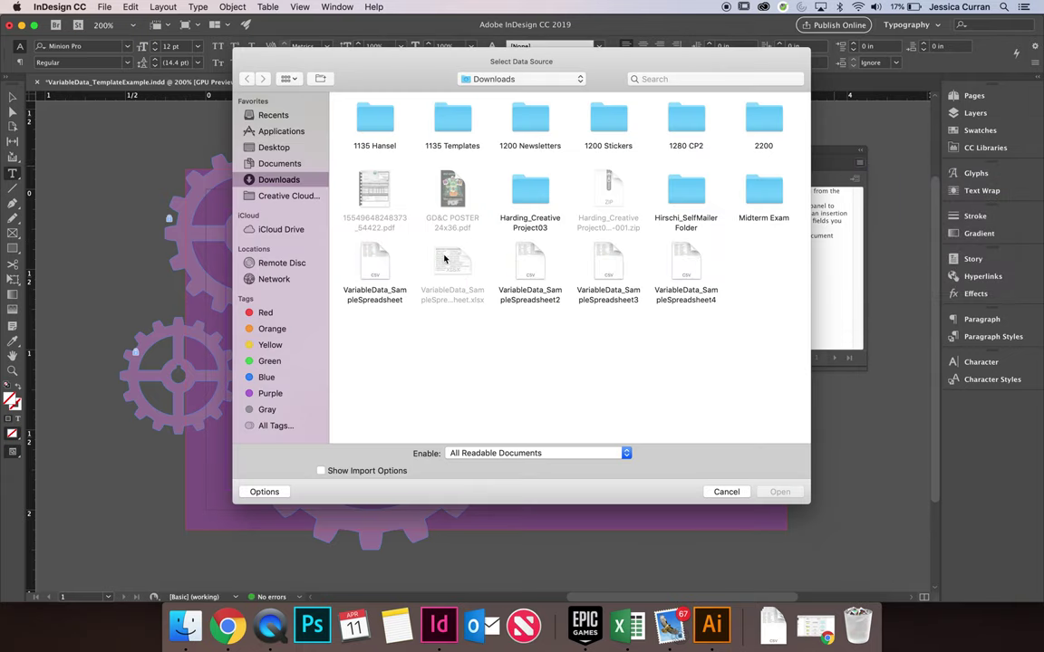
pyautogui.click(374, 267)
pyautogui.click(777, 491)
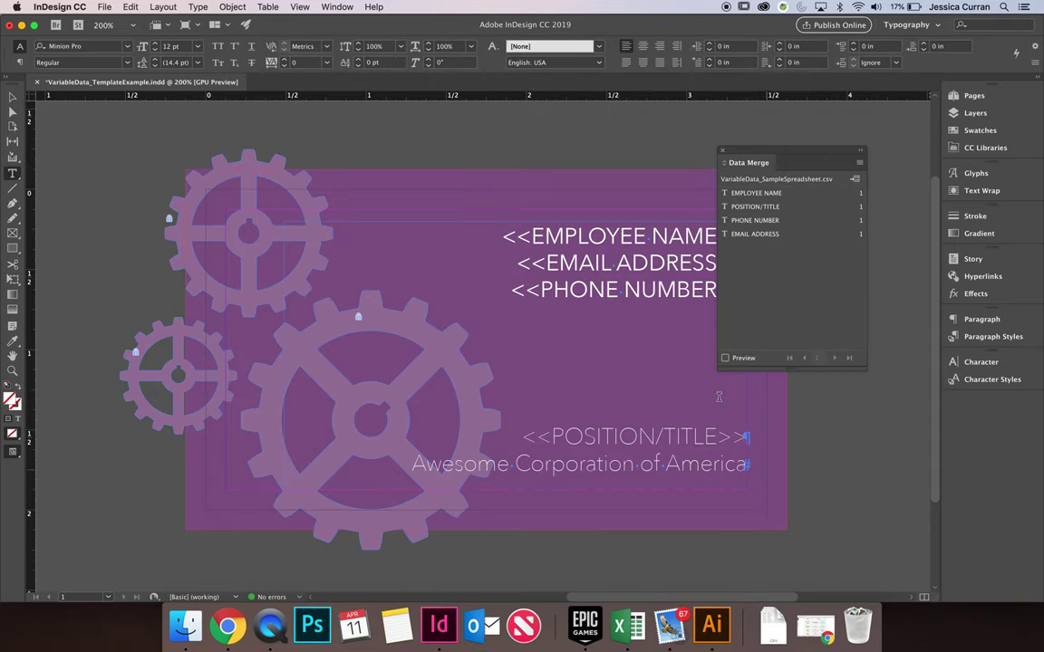
# Reassign the EMPLOYEE NAME, EMAIL ADDRESS and PHONE NUMBER fields to the card's placeholder lines
pyautogui.moveTo(744, 154); pyautogui.dragTo(840, 157)
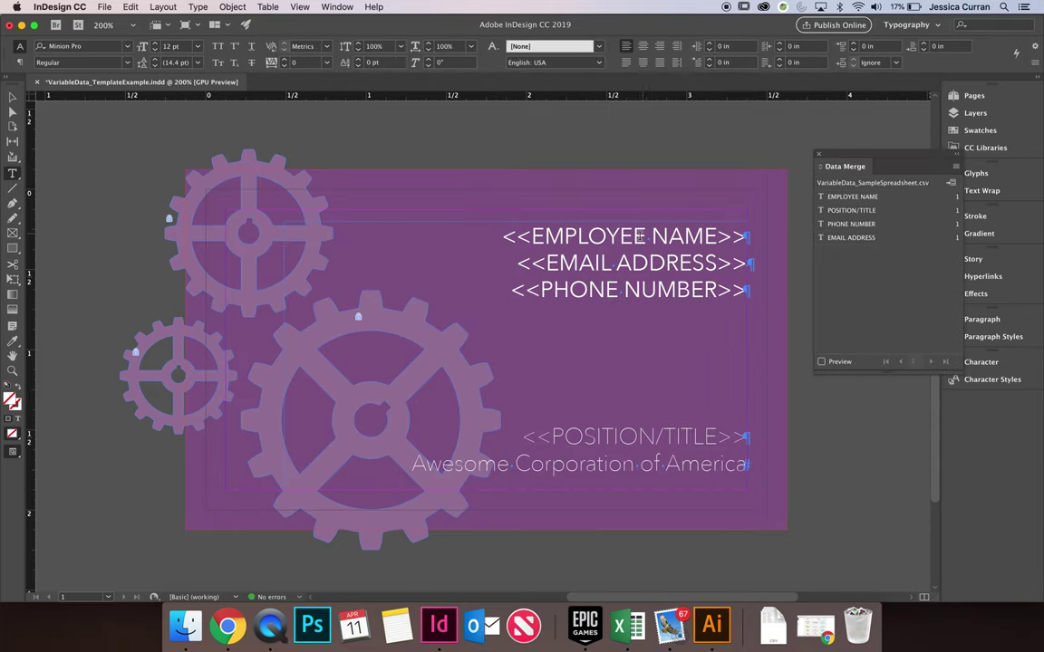
pyautogui.click(853, 197)
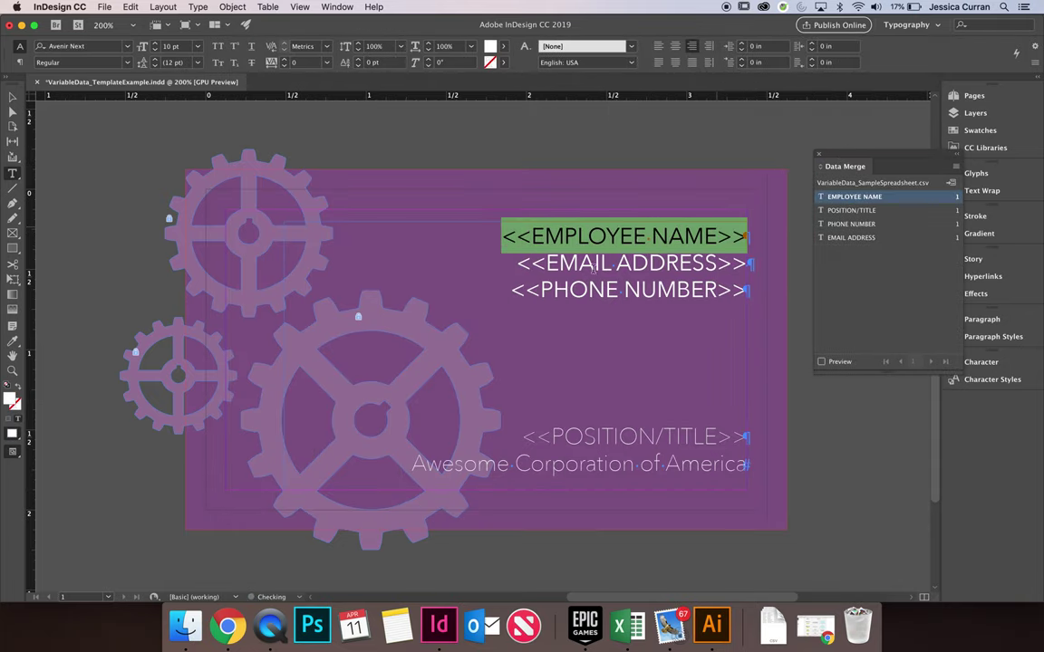
pyautogui.tripleClick(506, 264)
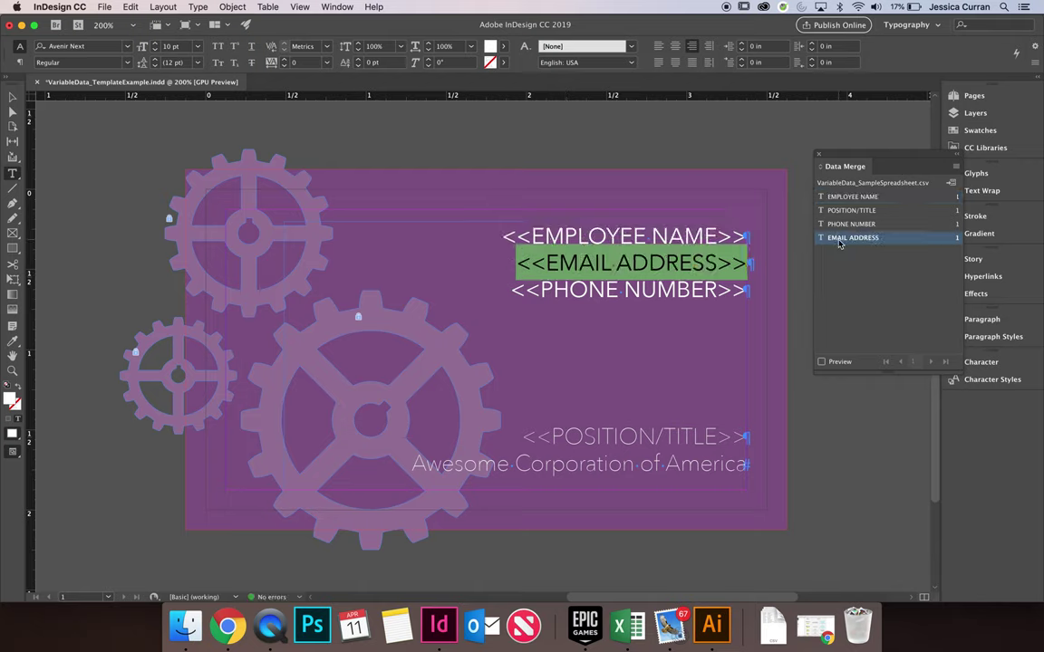
pyautogui.tripleClick(542, 292)
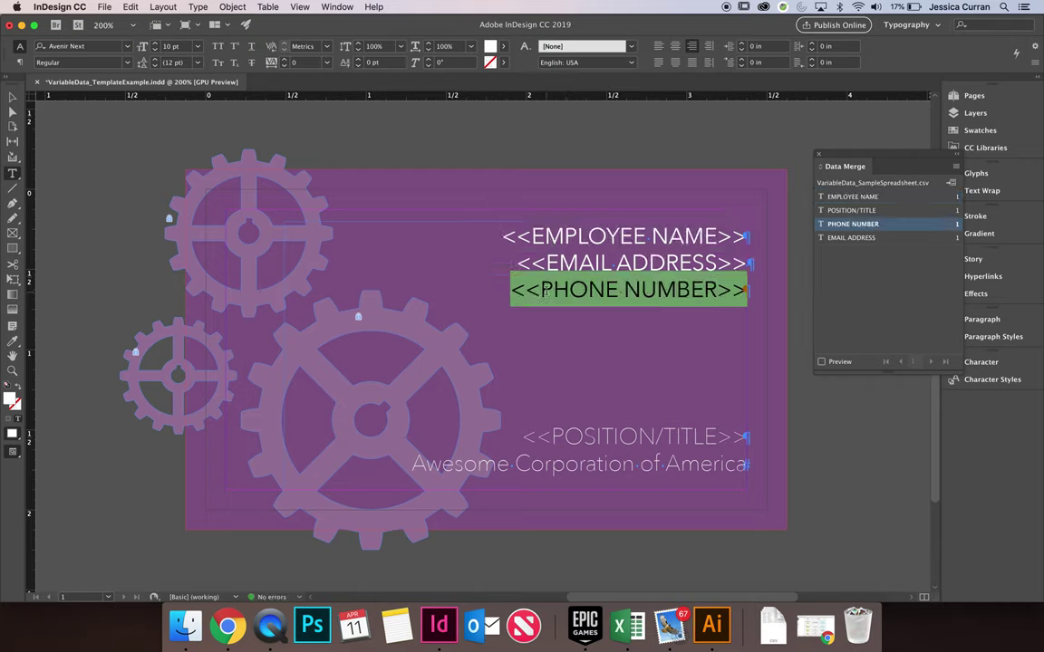
# Create a merged document from all records and dismiss the overset text report
pyautogui.click(955, 166)
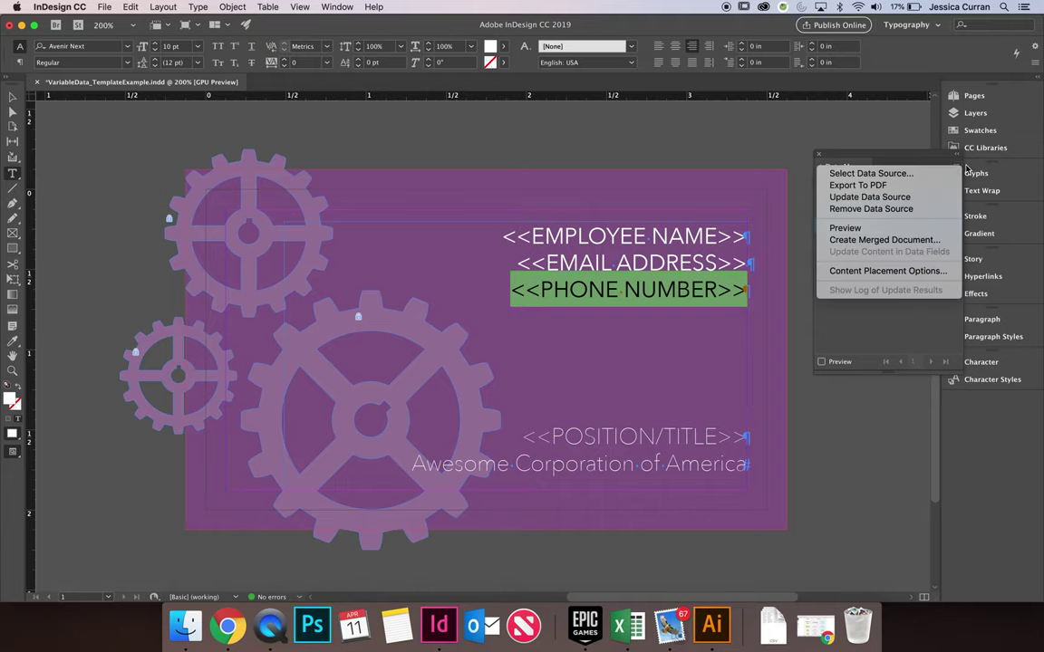
pyautogui.click(915, 239)
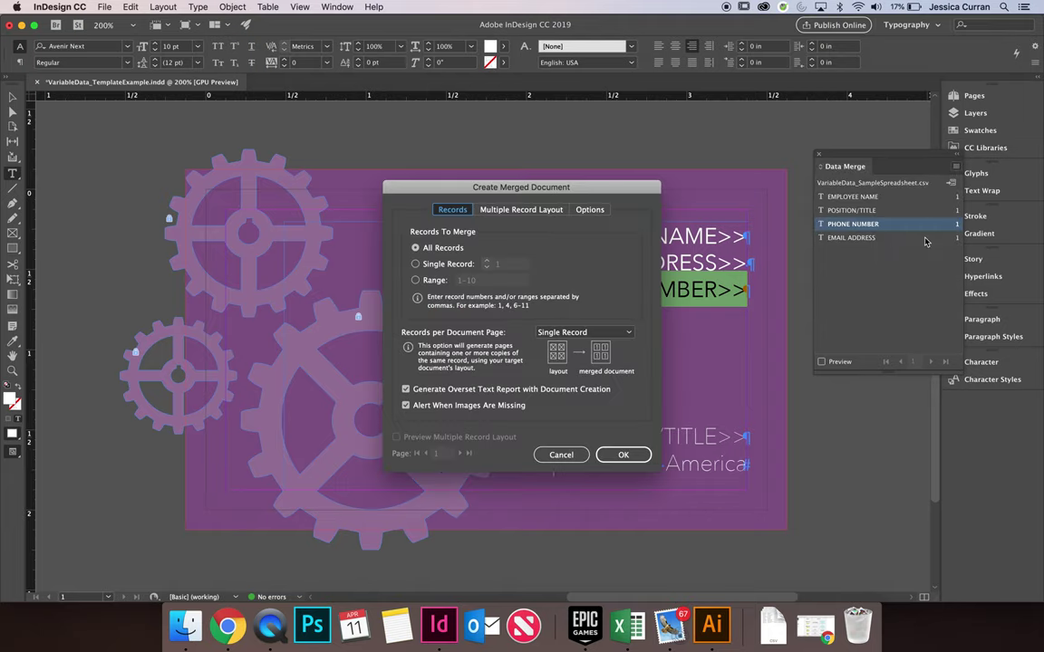
pyautogui.click(625, 454)
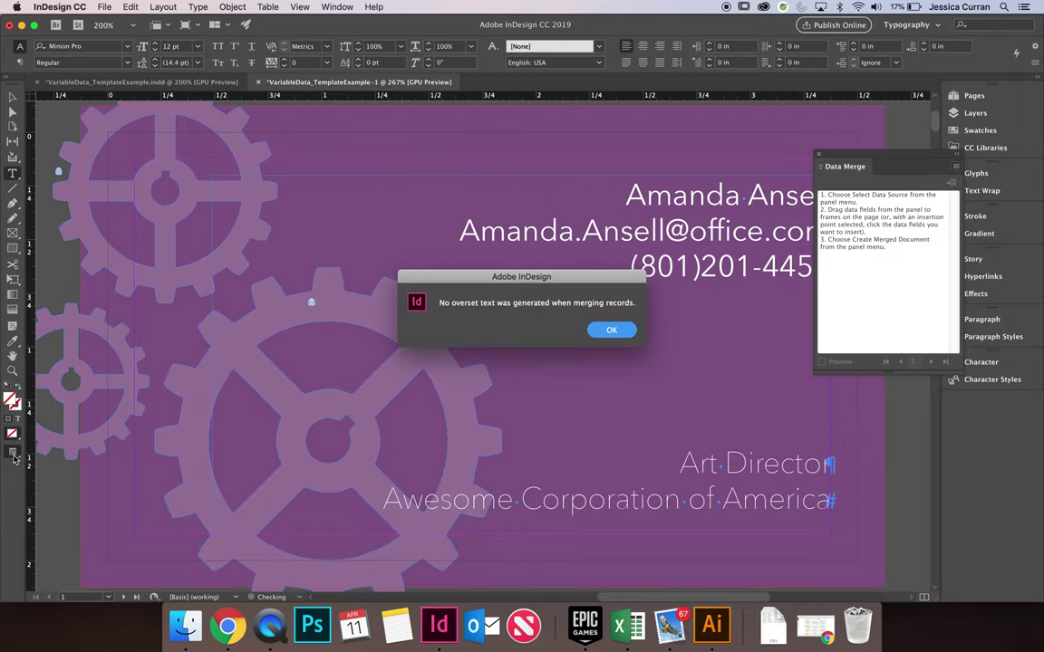
pyautogui.click(610, 330)
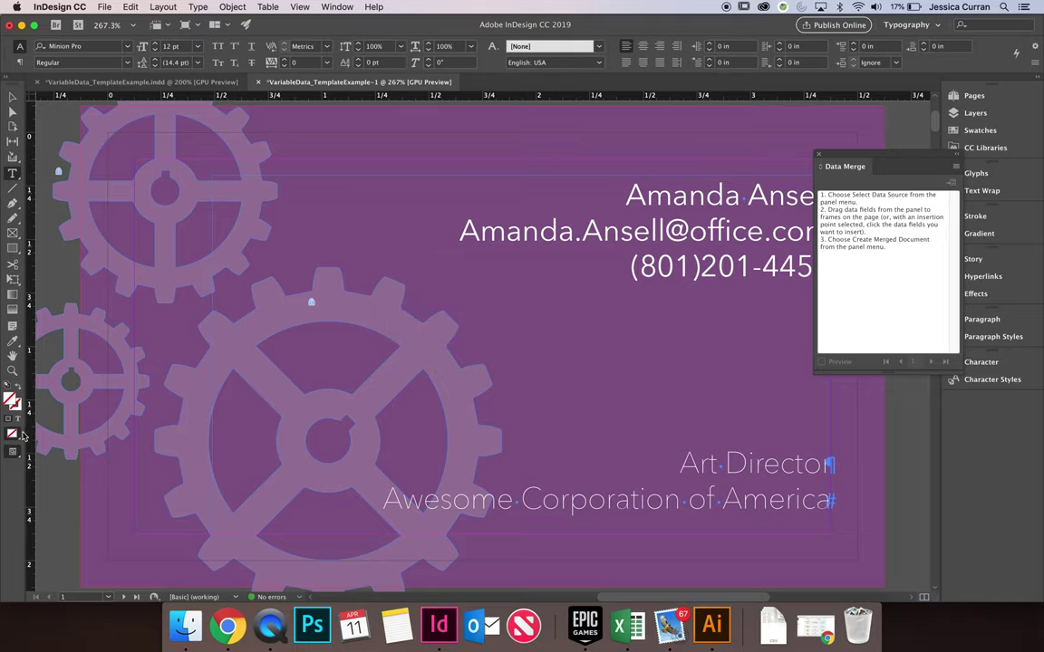